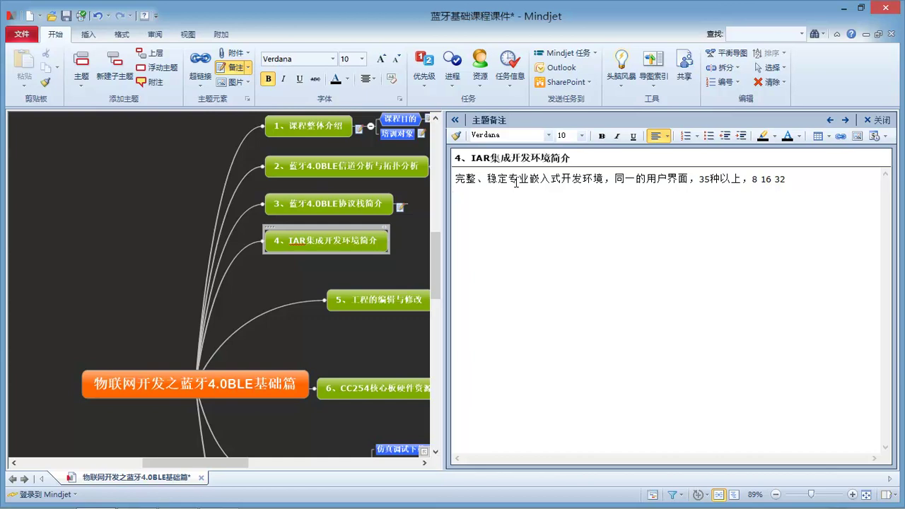
Step: Add the lines "完全兼容C语言的" and "高效的浮点支持，" to the notes of topic 4, IAR集成开发环境简介
text(wanquan jianrong c yuyan de)
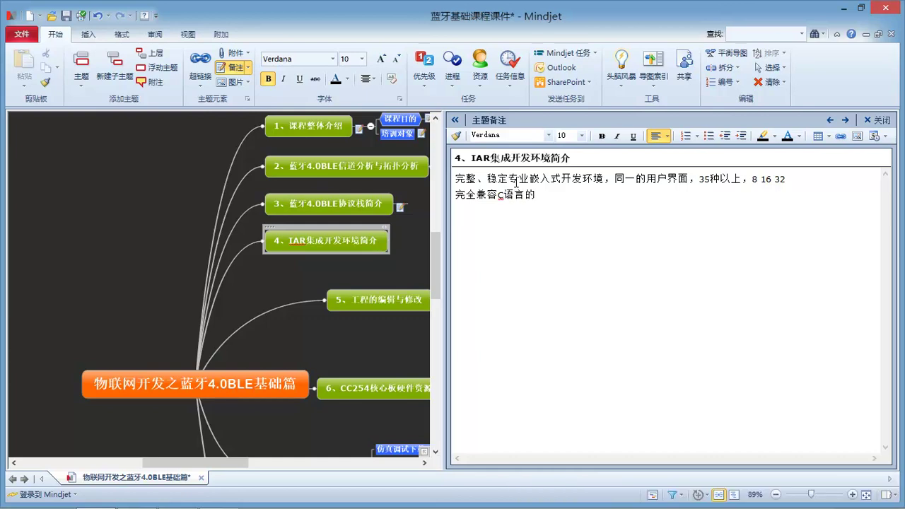
text(ga)
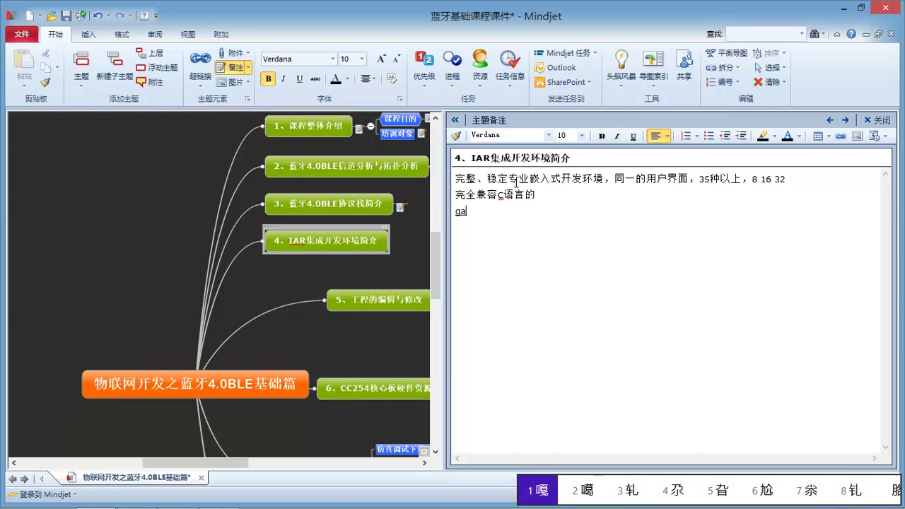
text(oxiao dfudian zhichi)
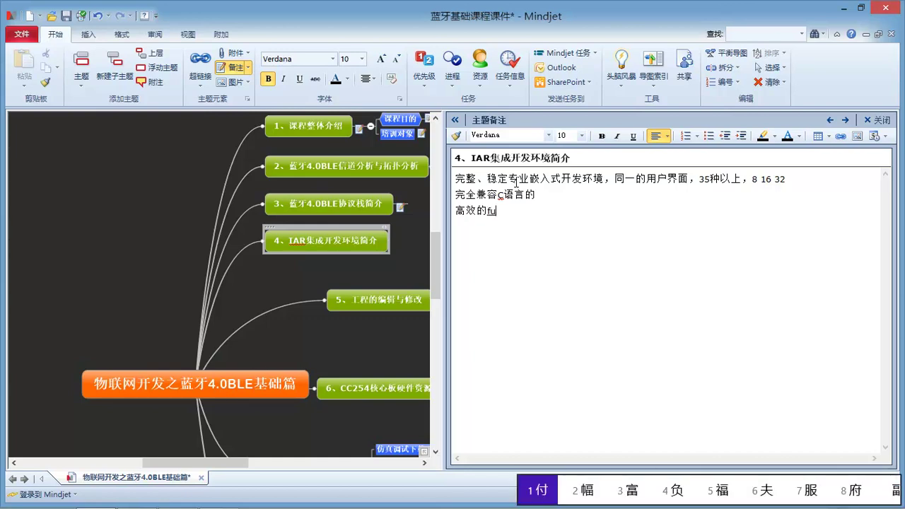
key(space)
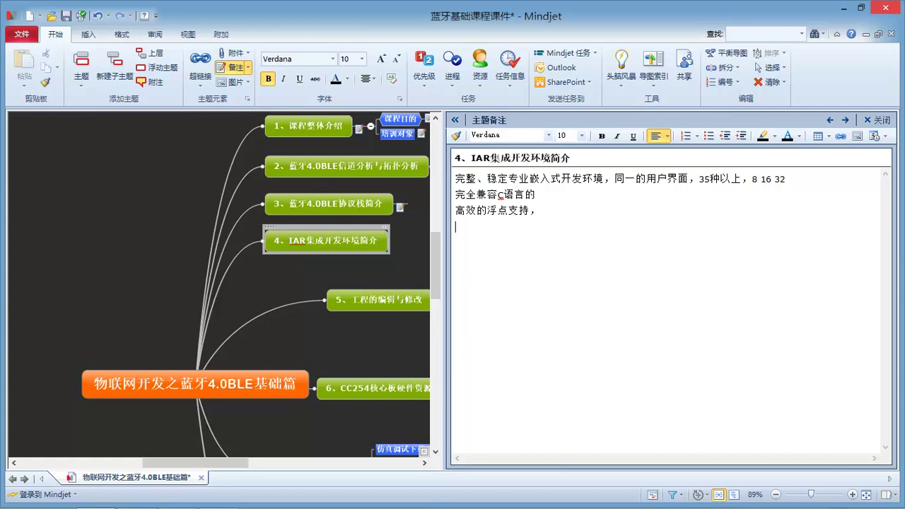
Step: Minimize the mind map and open the folder 专业工具\IAR on drive D: in the file manager
click(839, 9)
double_click(24, 27)
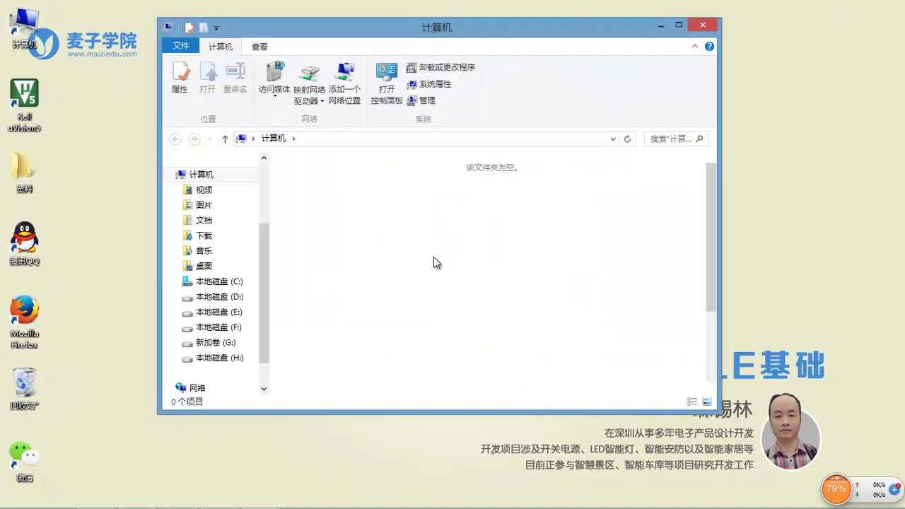
scroll(431, 277, down, 5)
double_click(376, 273)
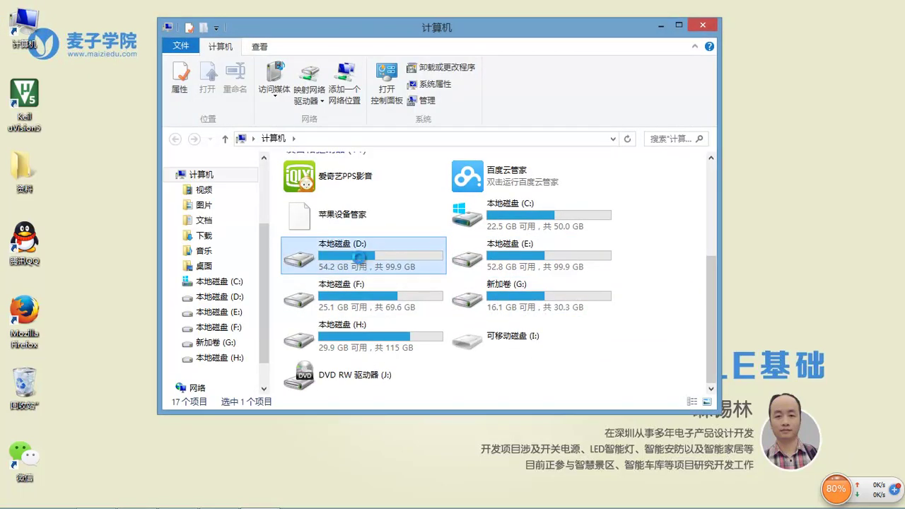
scroll(343, 288, down, 3)
scroll(341, 289, down, 6)
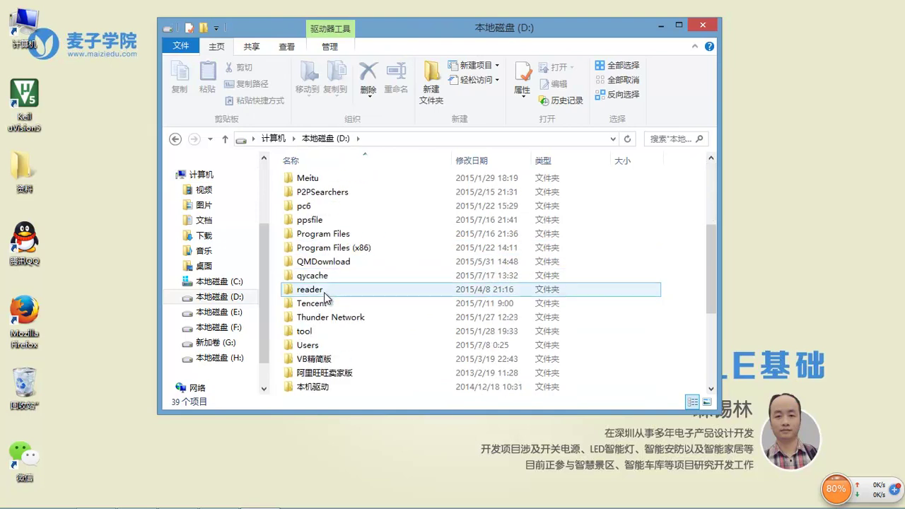
double_click(348, 346)
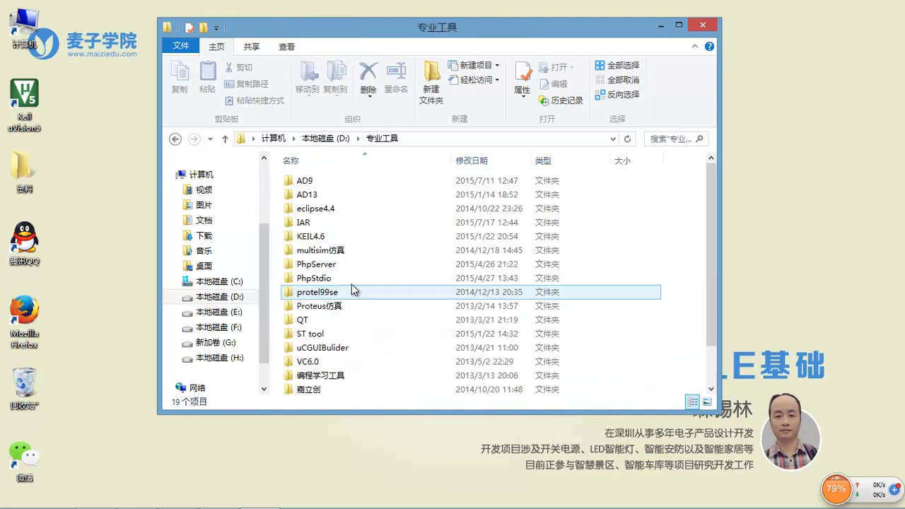
double_click(324, 225)
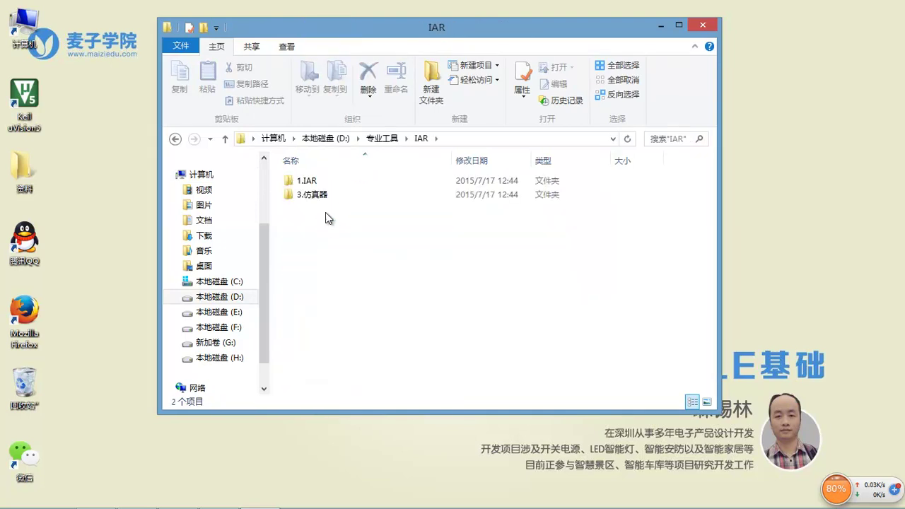
Step: Look through the contents of the 3.仿真器\CC-Debugger folder, then return to the IAR folder
double_click(329, 195)
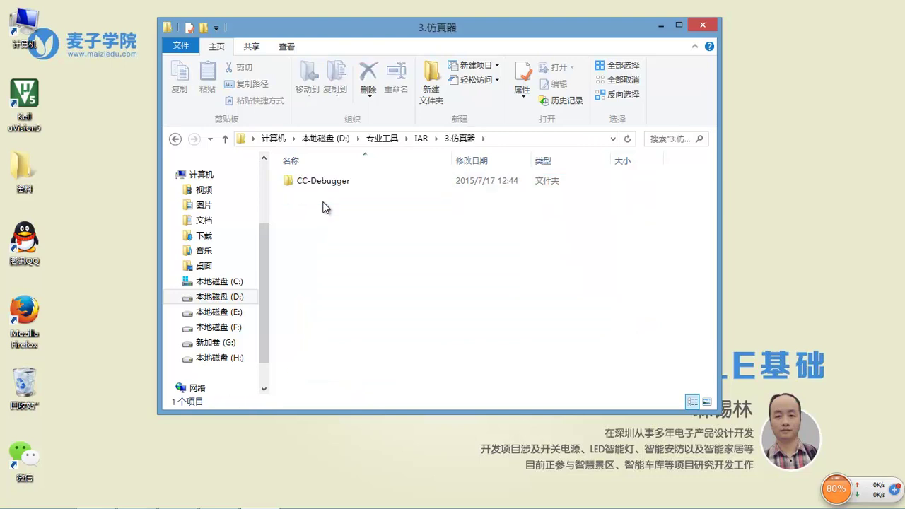
double_click(327, 182)
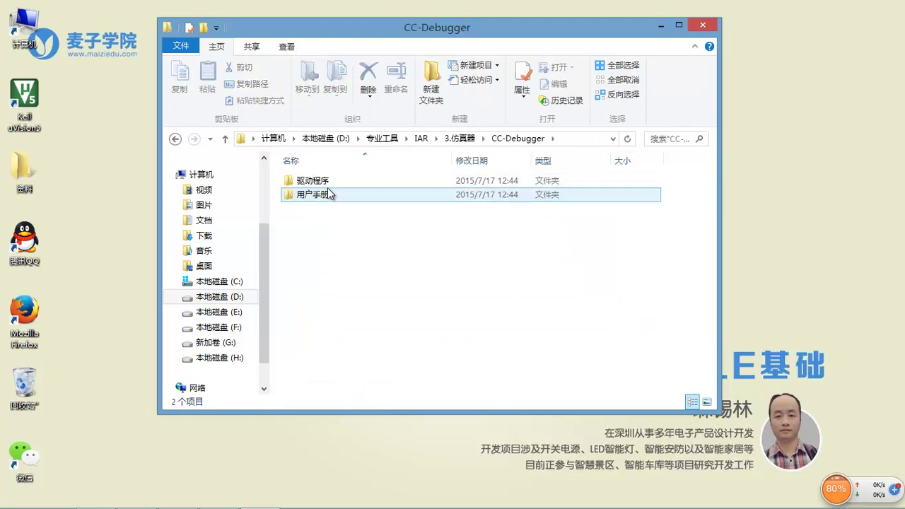
click(176, 138)
click(176, 139)
Step: Open the installation package folder 1.IAR\8.10.4\IAR EW8051 8.10.4\1.IAR EW8051-8.10.3安装包
double_click(329, 180)
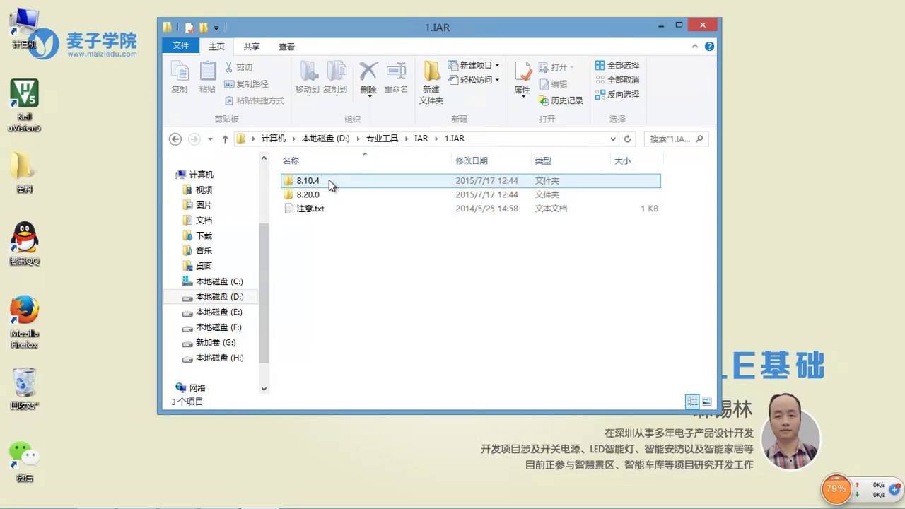
double_click(329, 180)
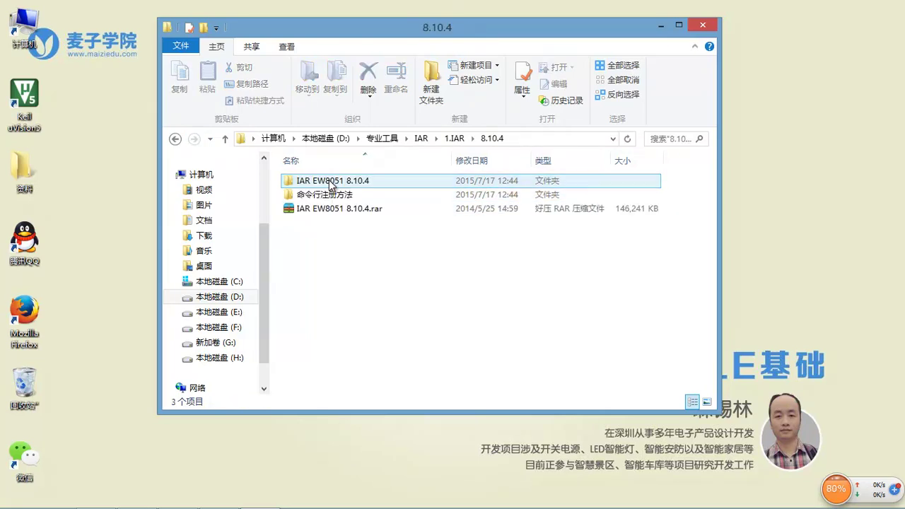
double_click(328, 180)
double_click(329, 180)
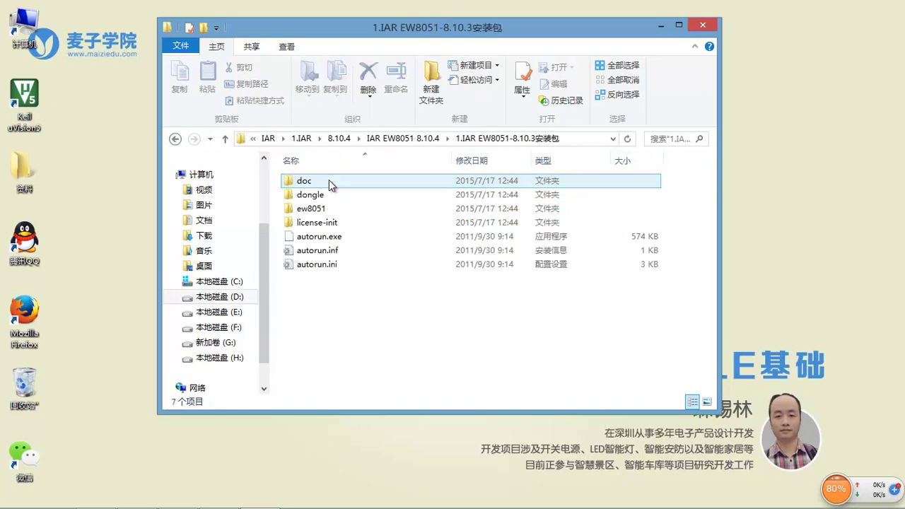
click(175, 139)
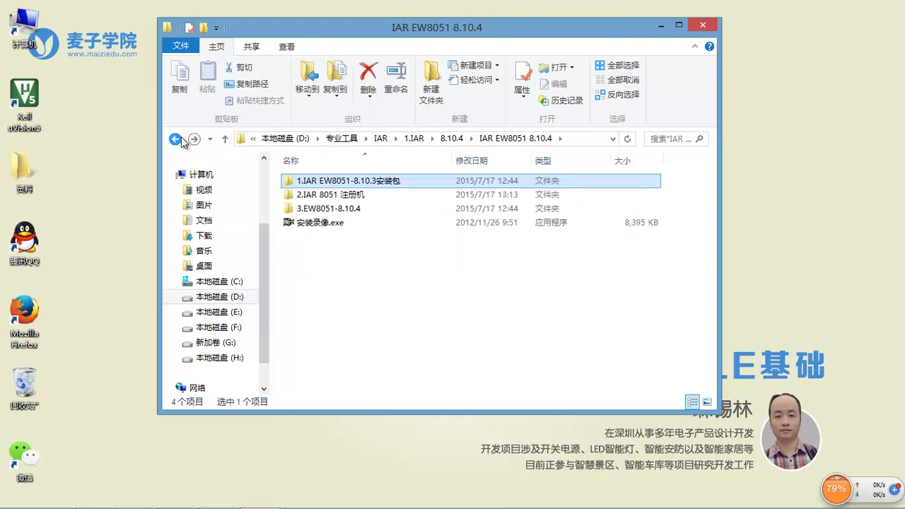
double_click(346, 182)
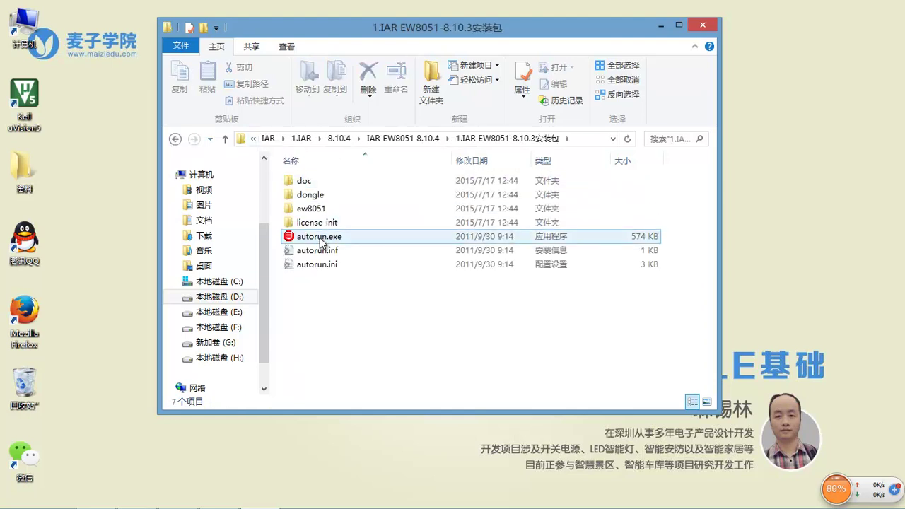
Step: Run autorun.exe and start the IAR Embedded Workbench for 8051 installation, continuing to the license agreement
double_click(323, 237)
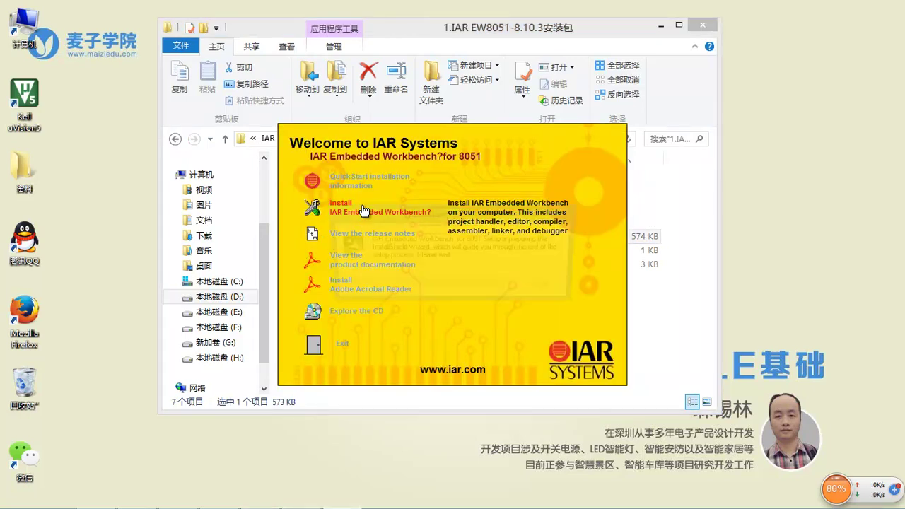
click(362, 210)
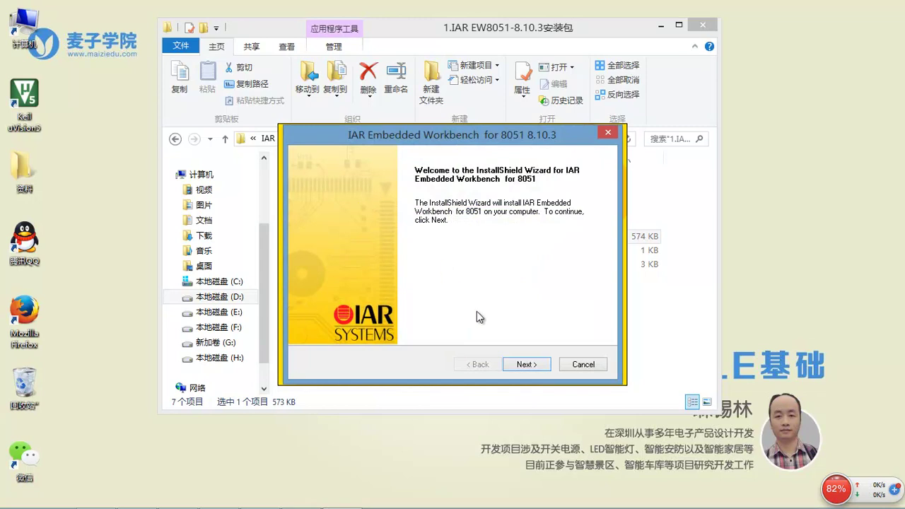
click(527, 364)
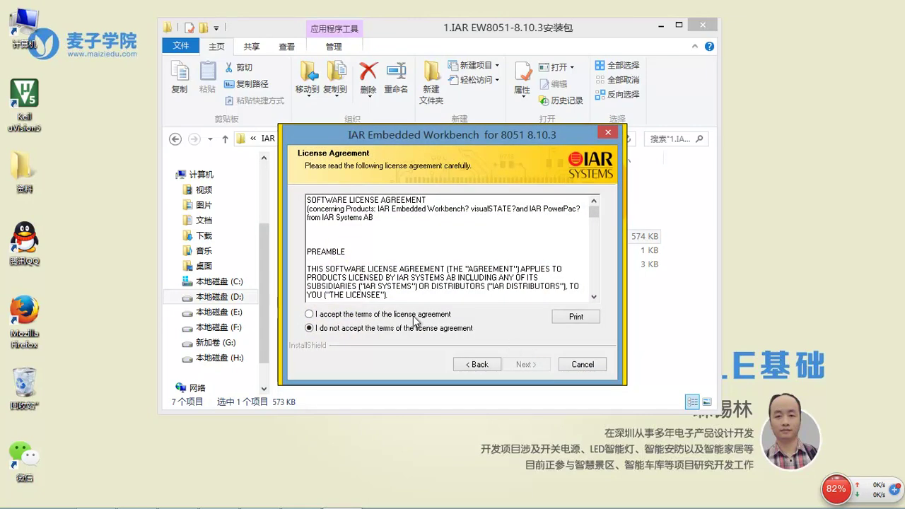
Step: Accept the license agreement terms and clear the prefilled license number in the user information
click(400, 315)
click(538, 364)
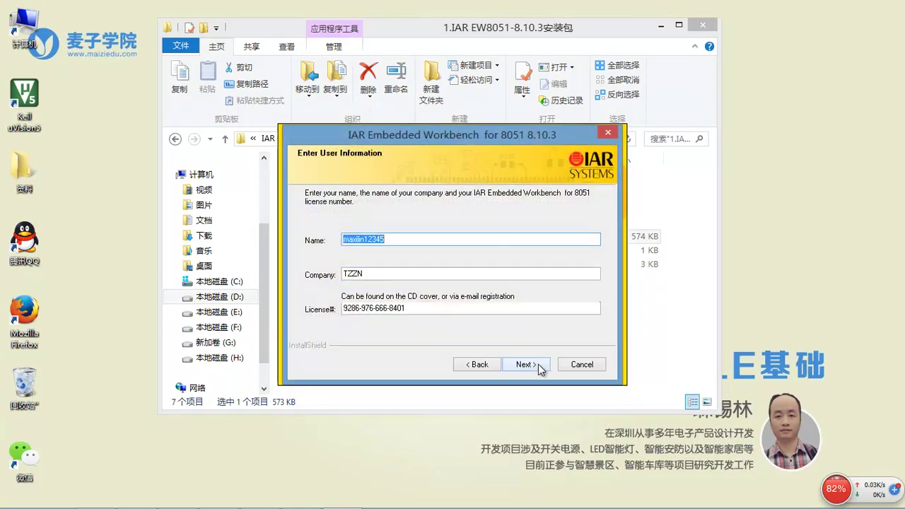
drag(419, 313, 265, 303)
key(BackSpace)
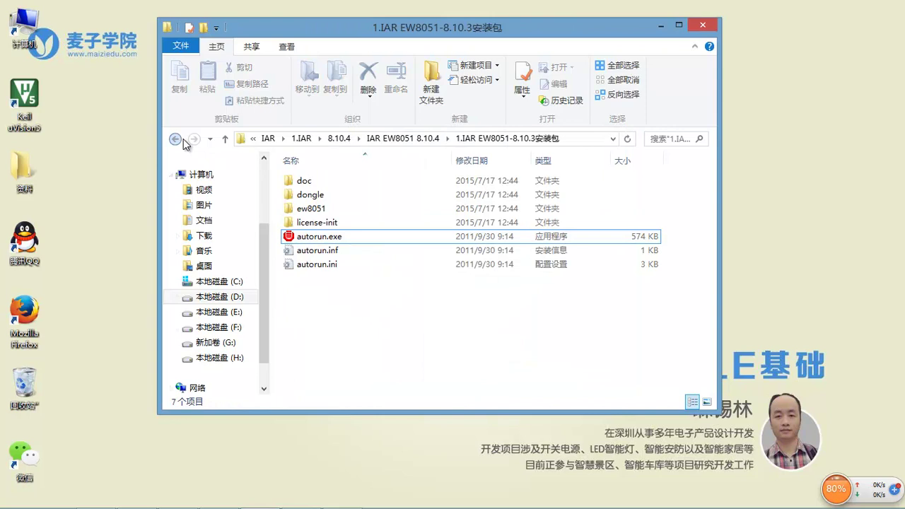
Step: Delete the existing license.txt from the neighbouring 2.IAR 8051 注册机 folder
click(175, 139)
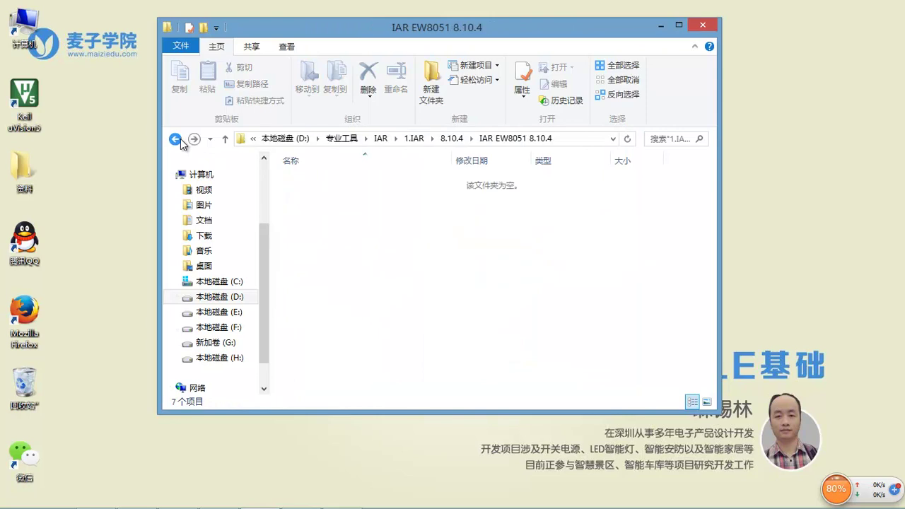
double_click(352, 198)
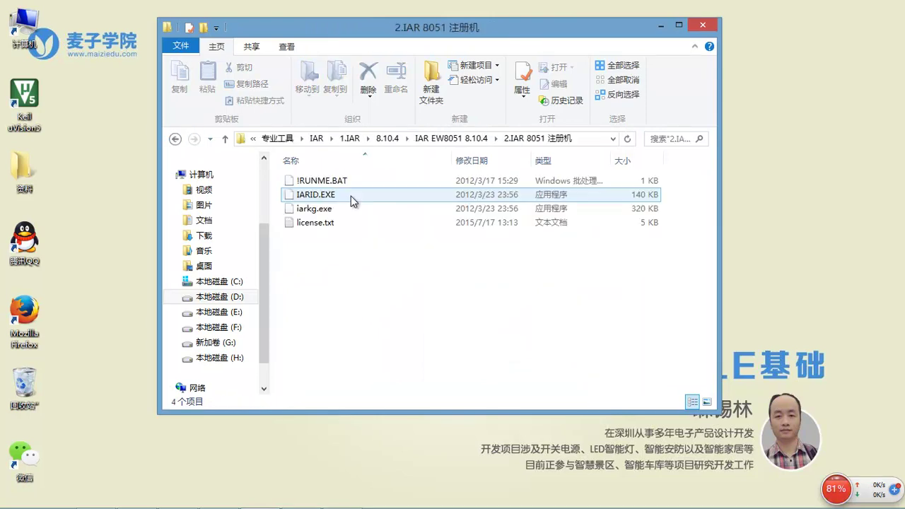
double_click(317, 225)
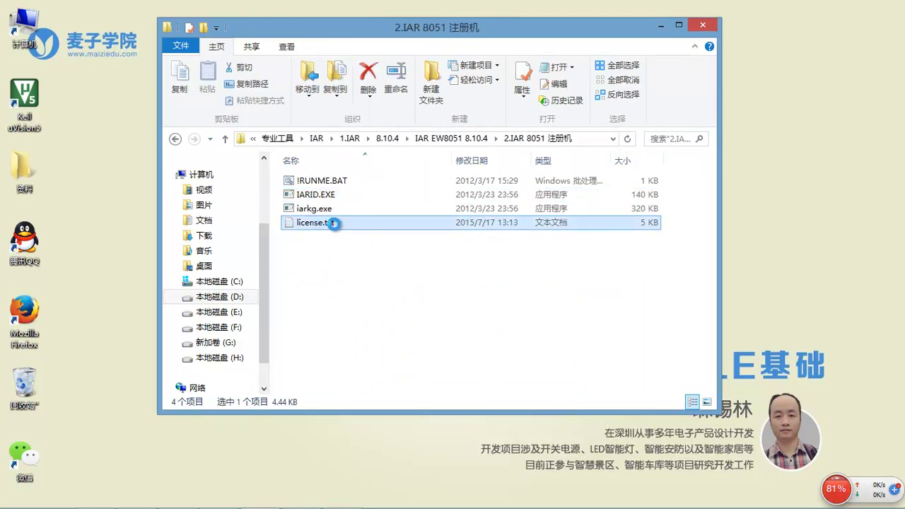
right_click(319, 225)
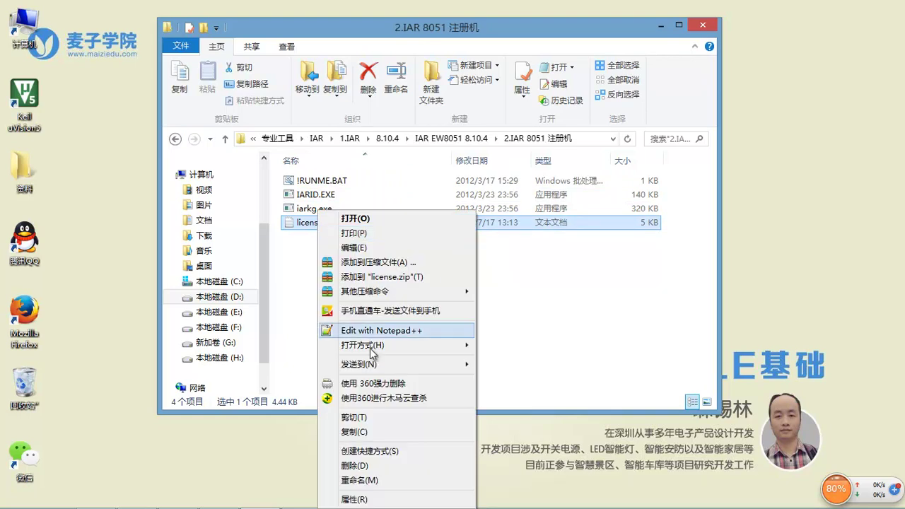
click(369, 465)
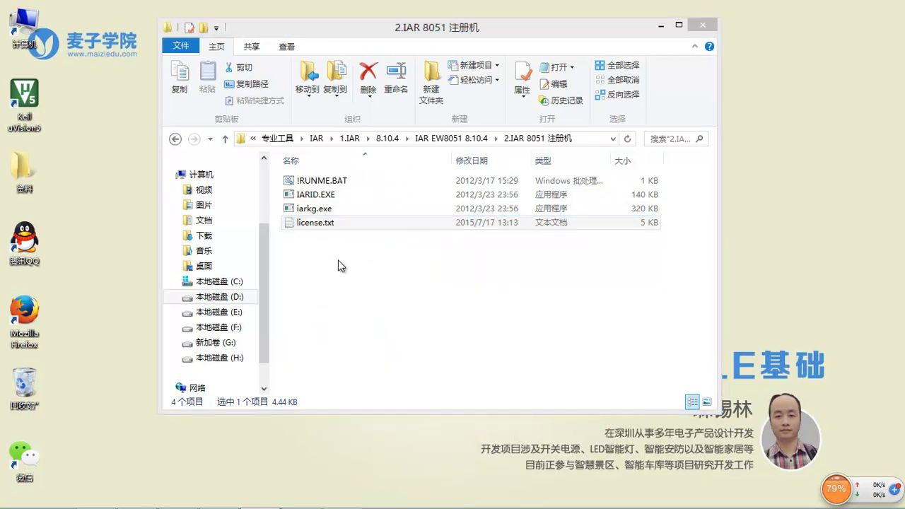
Step: Run !RUNME.BAT to generate a new license.txt and open that file
double_click(338, 182)
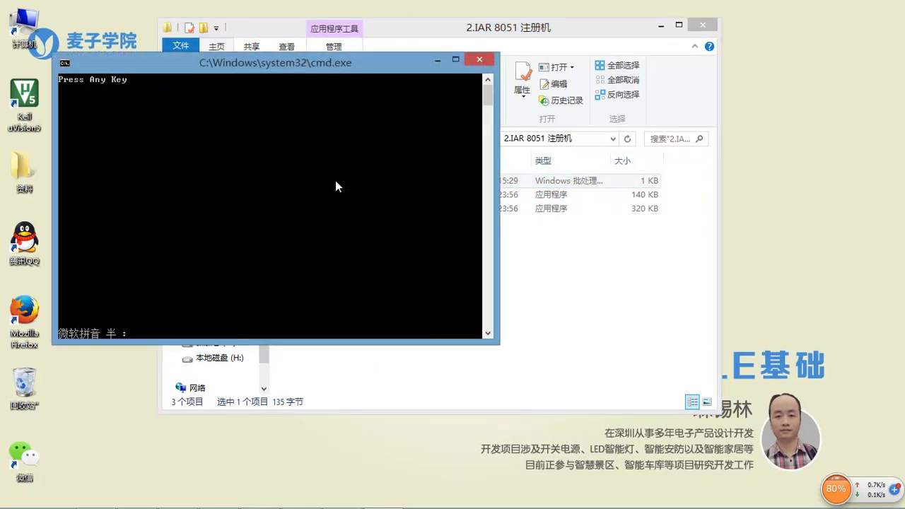
key(Return)
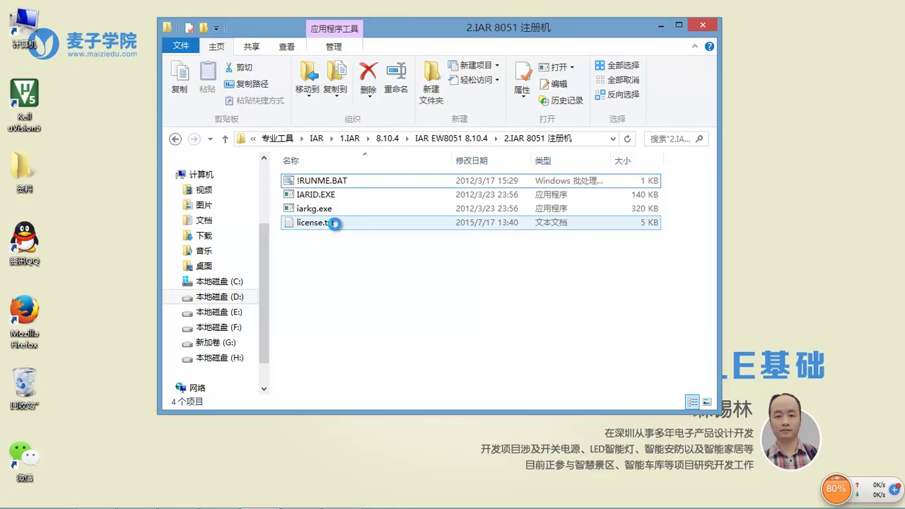
right_click(336, 225)
mouse_move(358, 234)
click(322, 223)
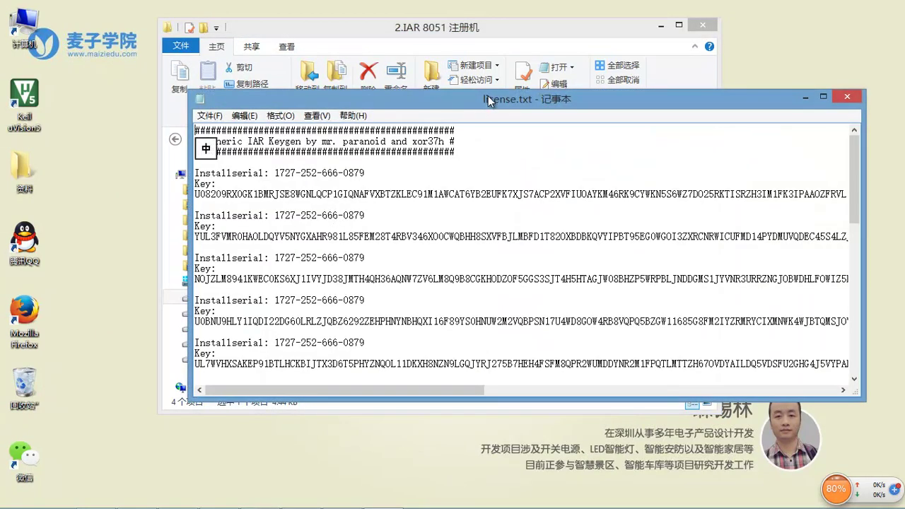
Step: Locate the EW8051 version "02_WIN" entry in license.txt and copy its key line
drag(487, 95, 386, 50)
drag(274, 347, 547, 360)
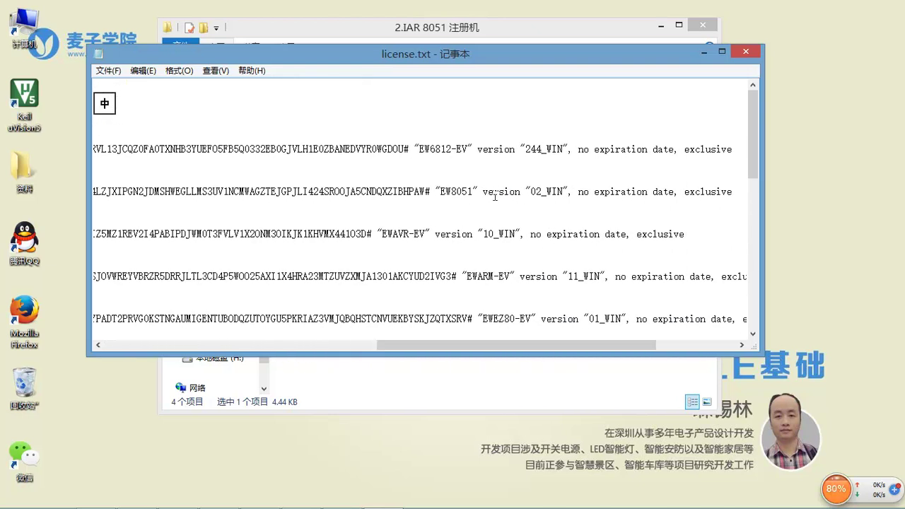
drag(485, 348, 537, 346)
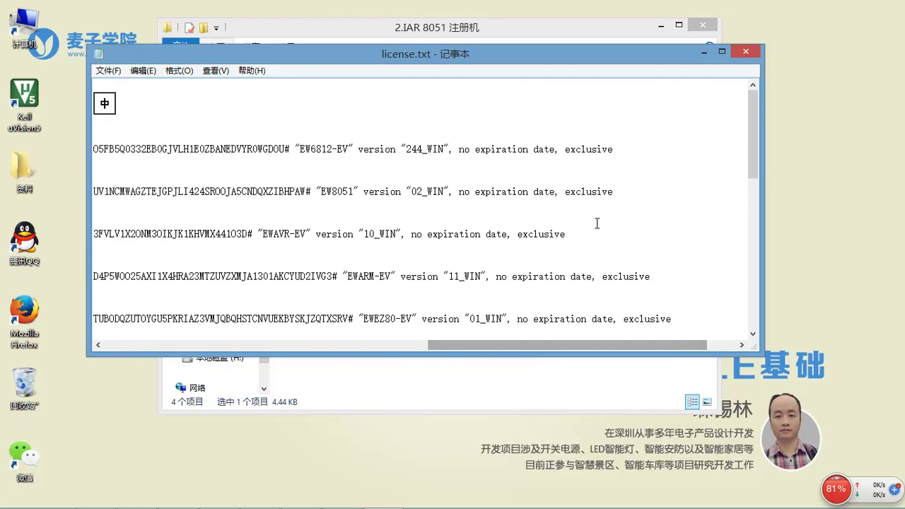
drag(605, 195, 8, 191)
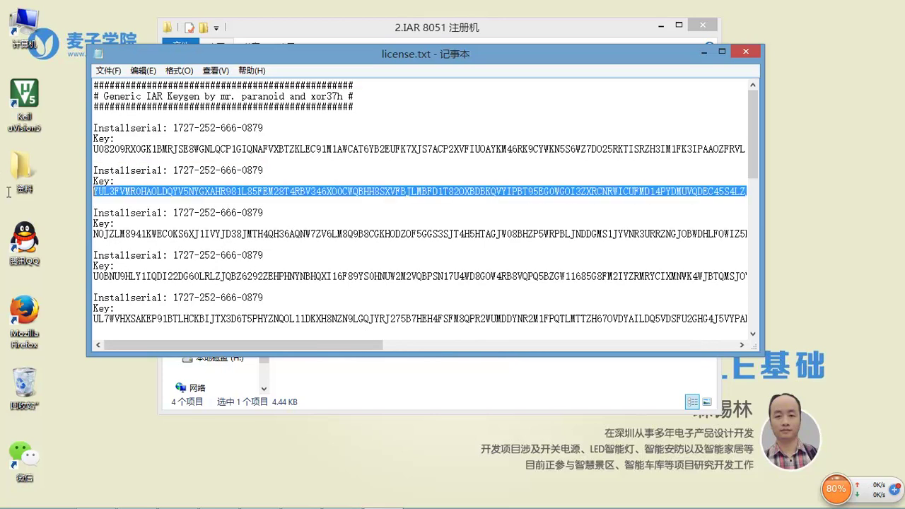
right_click(127, 196)
click(179, 238)
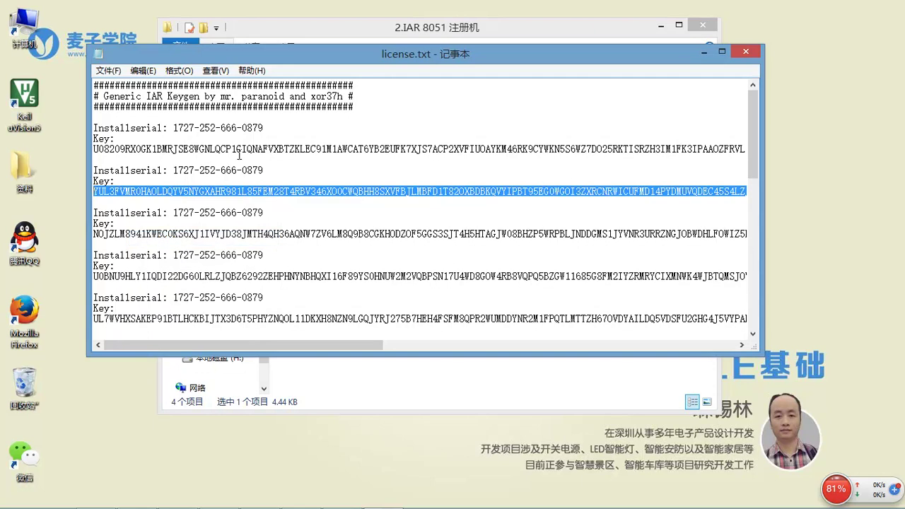
Step: Copy the install serial number from the first entry in license.txt
drag(263, 127, 174, 128)
right_click(189, 132)
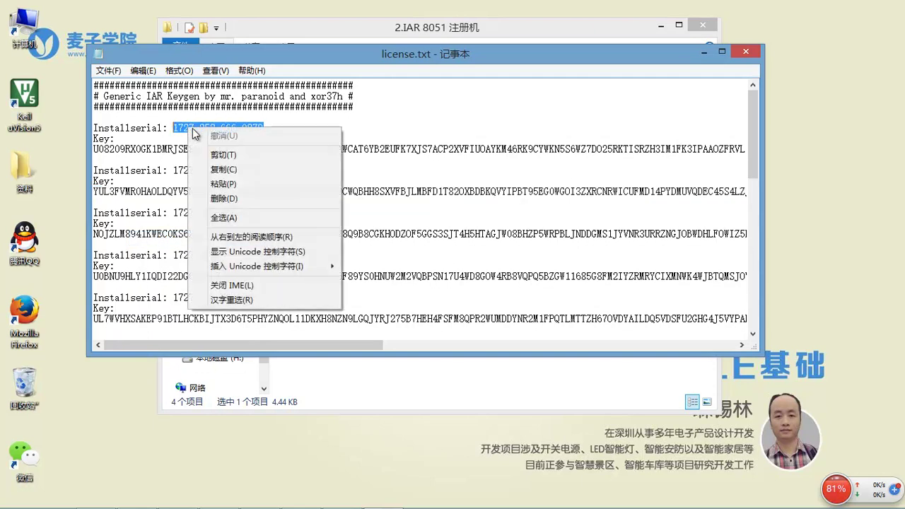
click(232, 173)
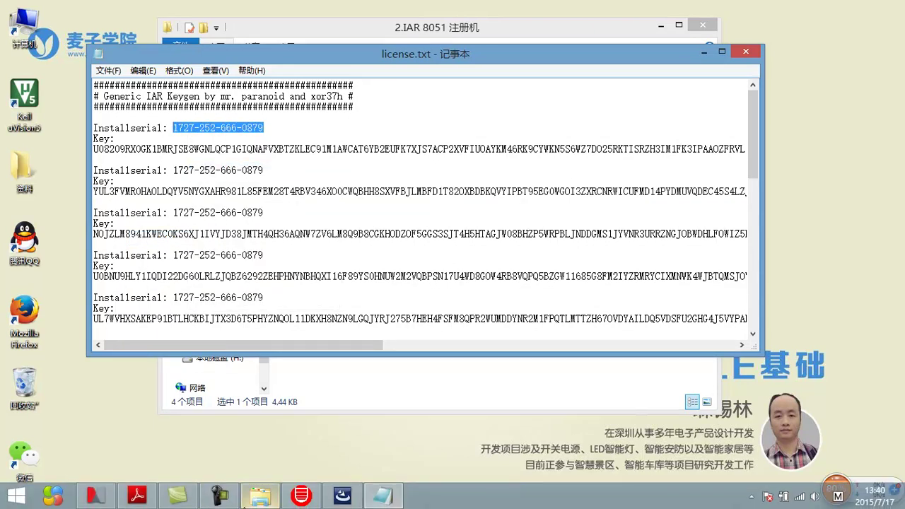
Step: Paste the copied serial number as the license number in the IAR setup wizard and continue to the license key page
click(343, 496)
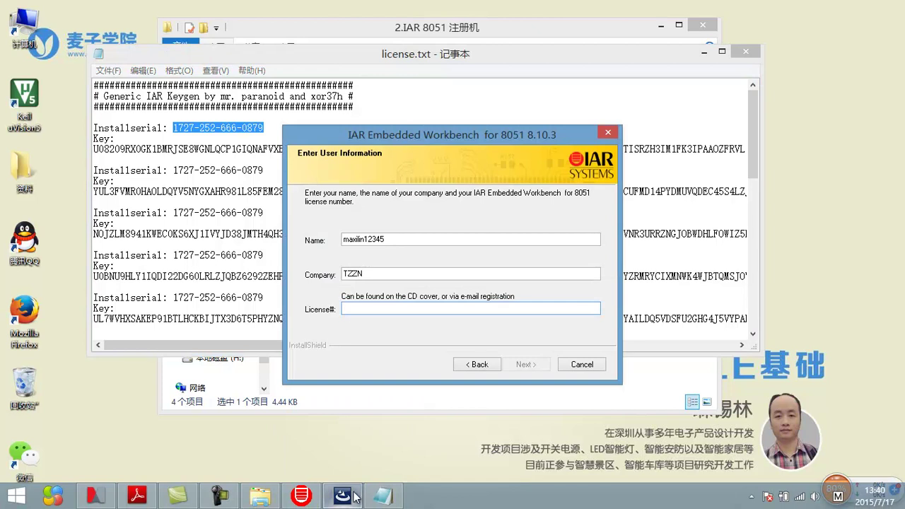
right_click(393, 307)
click(431, 362)
click(523, 365)
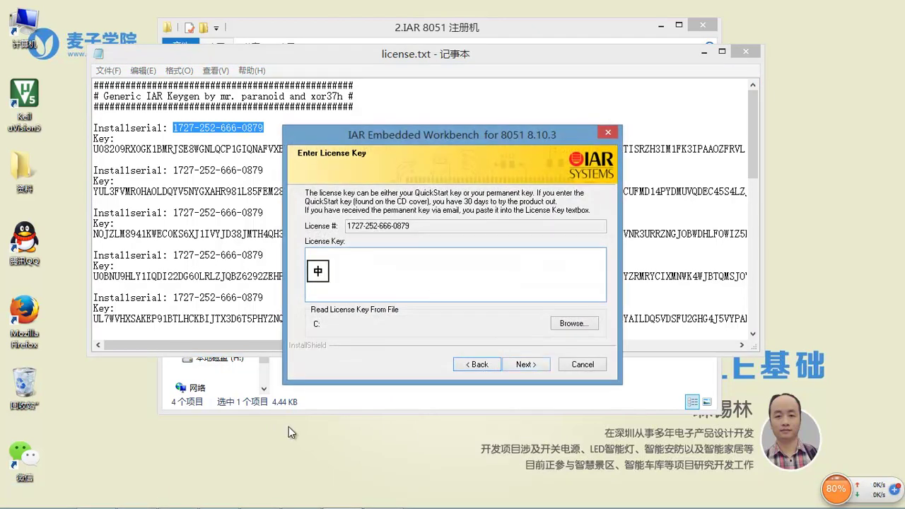
Step: Copy the full key line of the EW8051 version "02_WIN" entry from license.txt
click(382, 496)
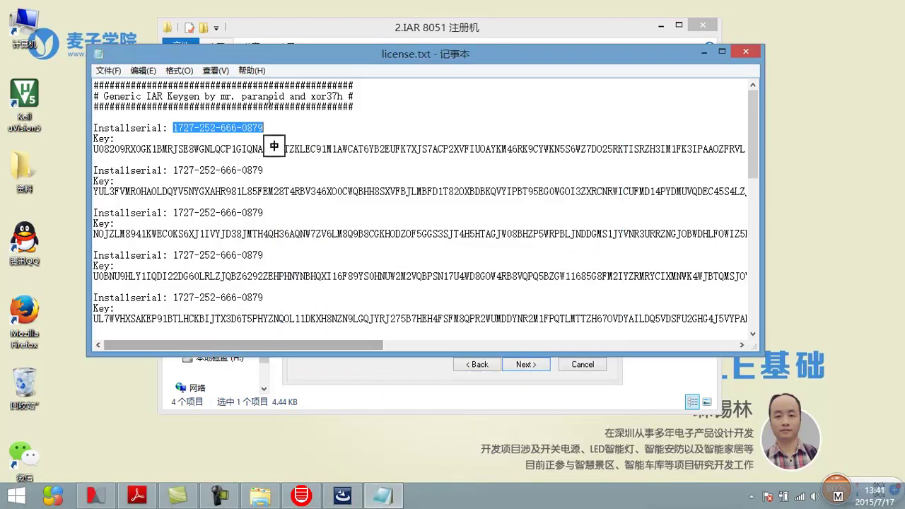
drag(282, 345, 618, 347)
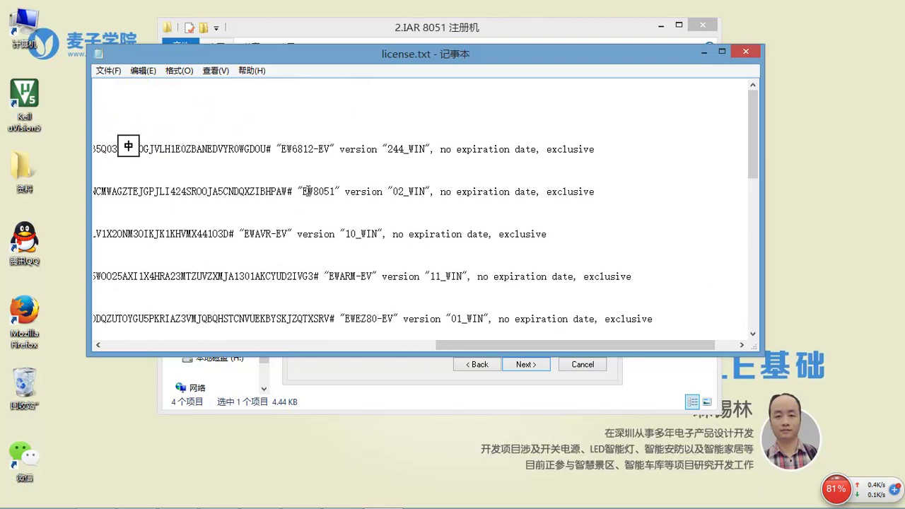
drag(595, 191, 69, 192)
right_click(155, 191)
click(203, 231)
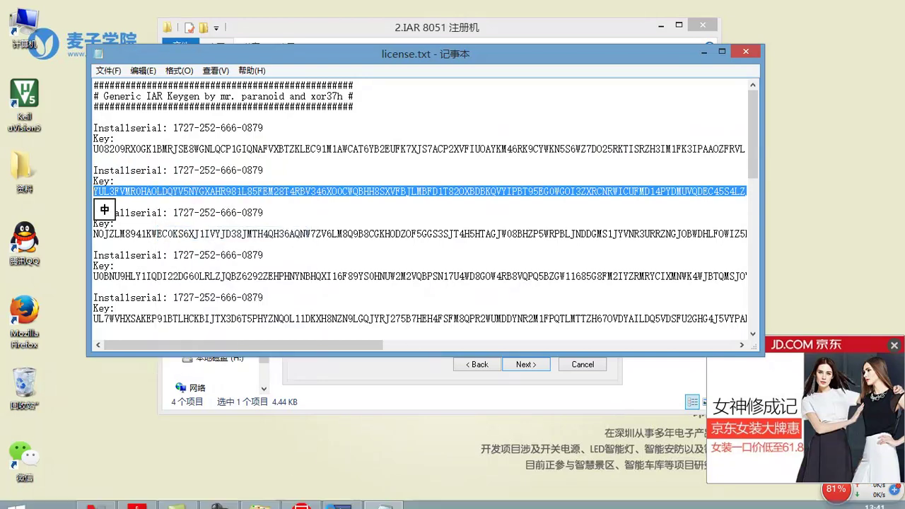
Step: Paste the copied license key into the IAR setup wizard and continue to the setup type choice
click(339, 496)
right_click(420, 287)
click(470, 347)
click(526, 365)
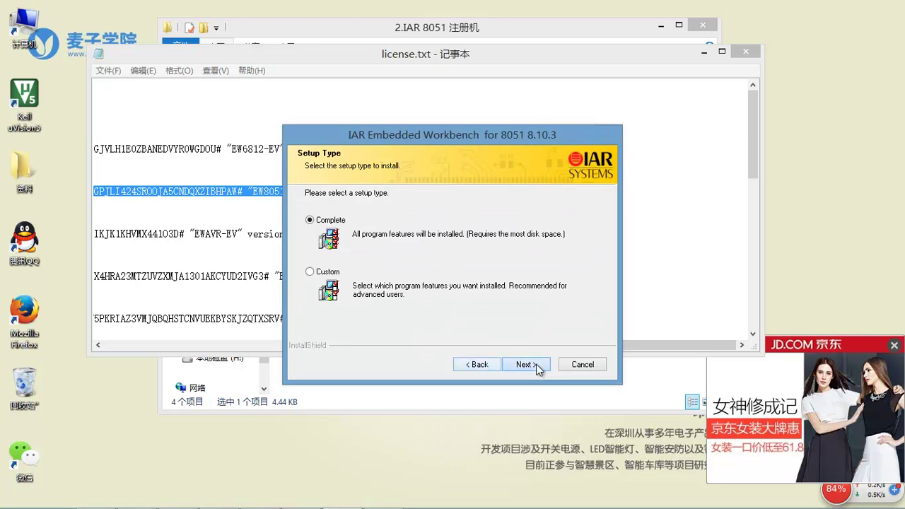
Step: Keep the Complete setup type and change the installation folder to D:\Program Files\IAR Systems\Embedded Workbench 6.0
click(536, 365)
click(582, 210)
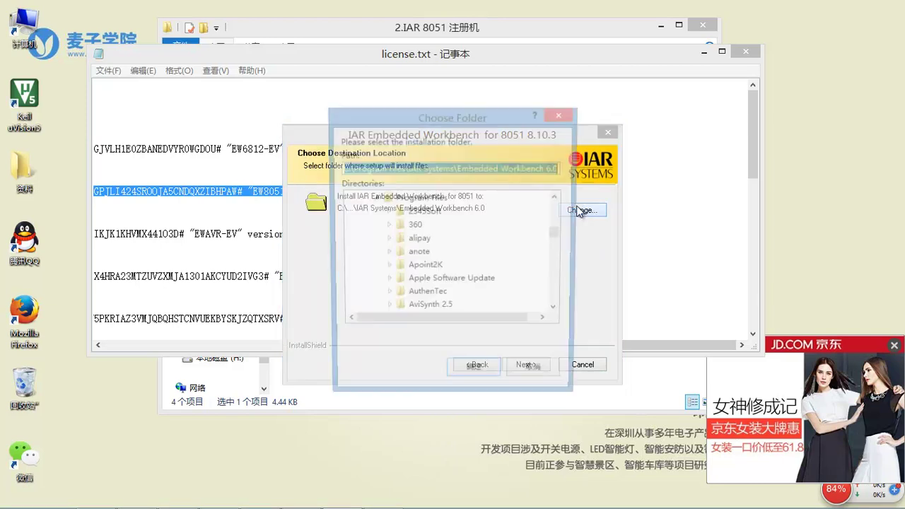
click(366, 169)
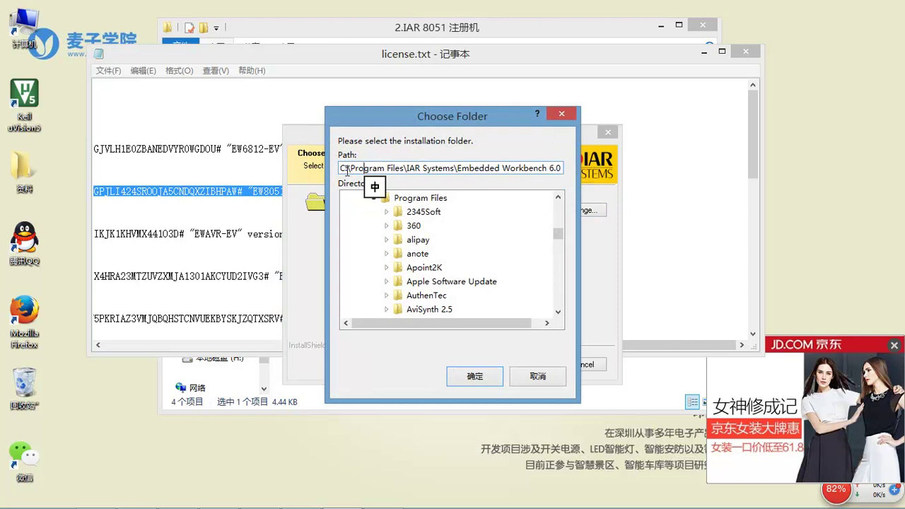
key(BackSpace)
text(D)
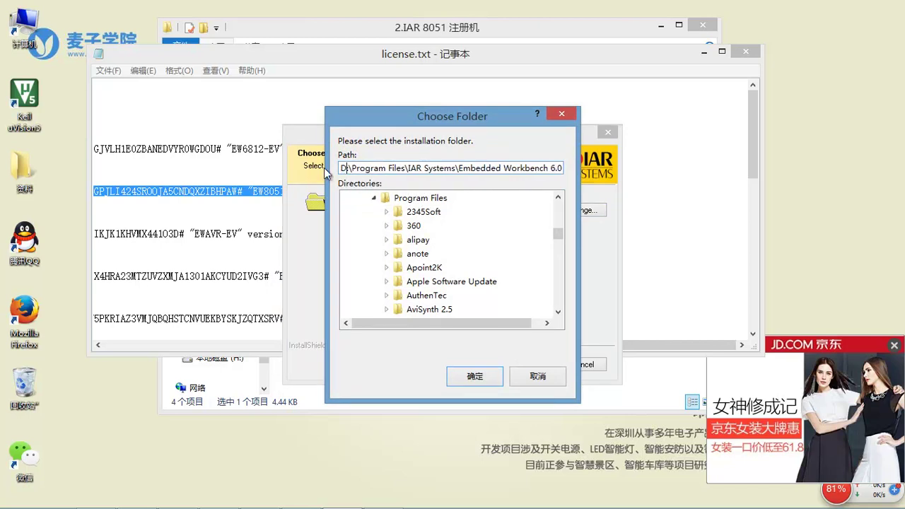
click(476, 379)
Step: Accept the destination and the default program folder, and start the installation
click(523, 364)
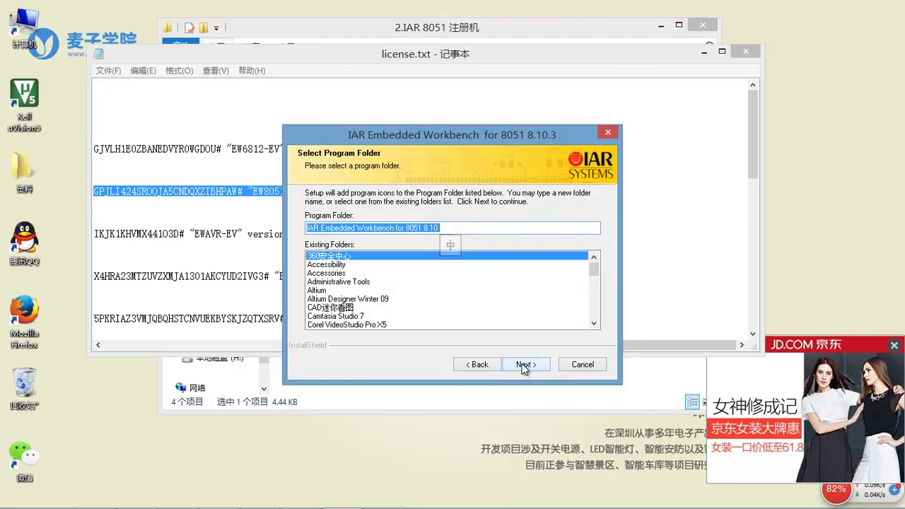
click(524, 364)
click(523, 365)
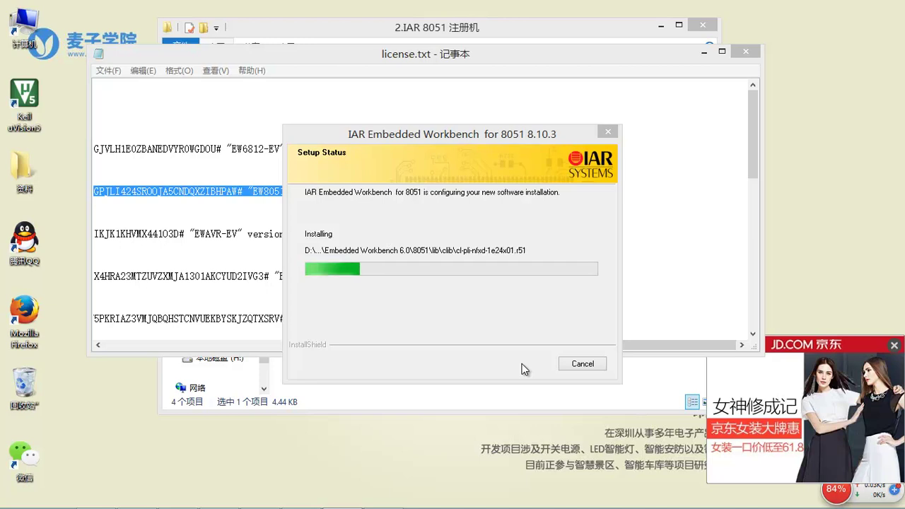
Step: Close license.txt and dismiss the advertisement pop-up while the installation runs
drag(586, 52, 528, 53)
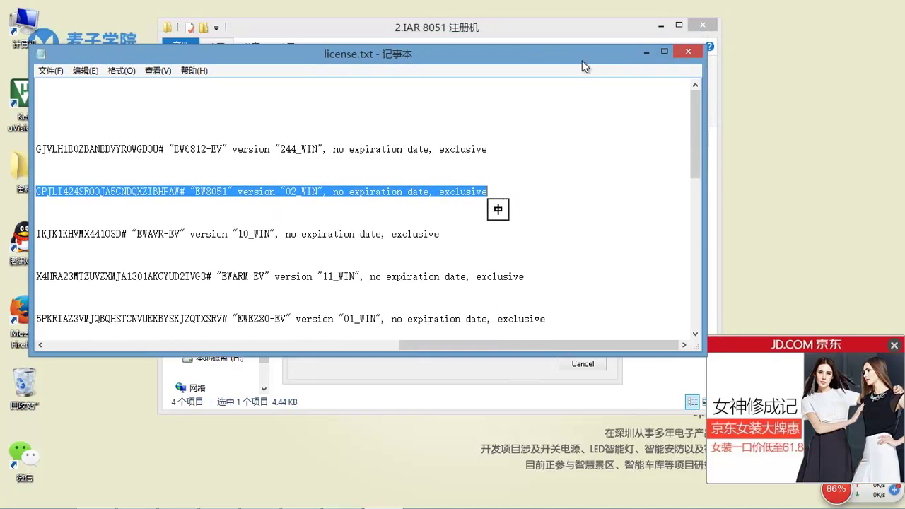
drag(583, 60, 599, 100)
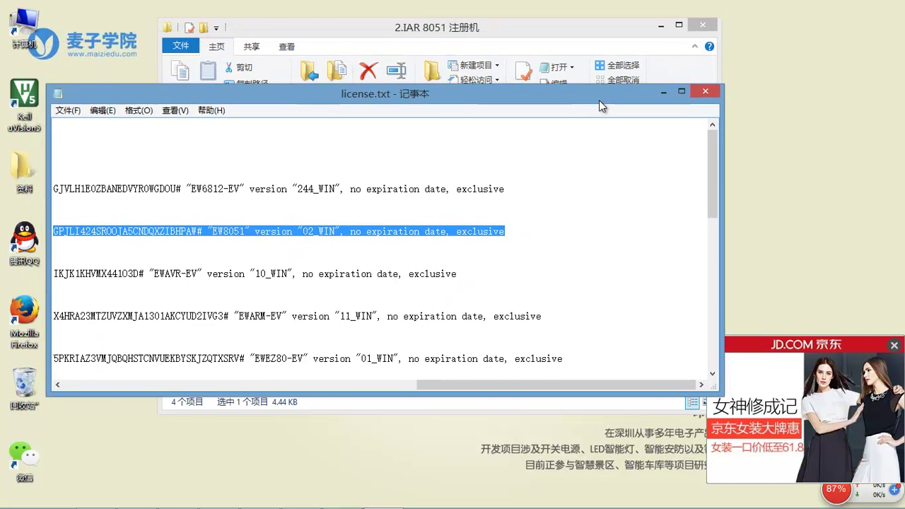
click(718, 90)
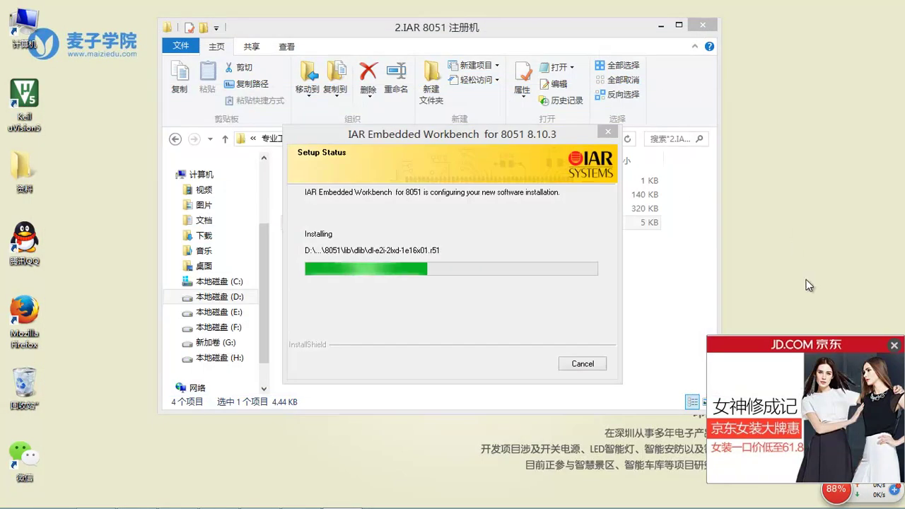
click(894, 346)
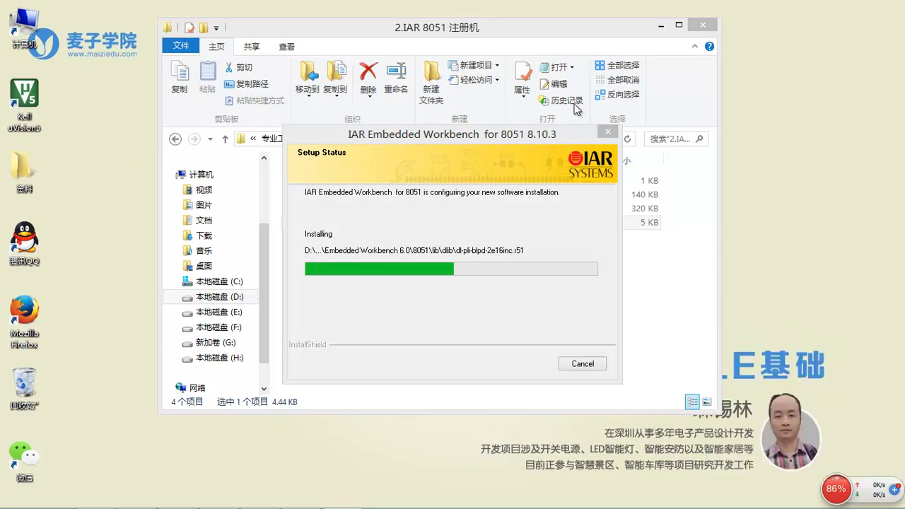
drag(572, 31, 542, 29)
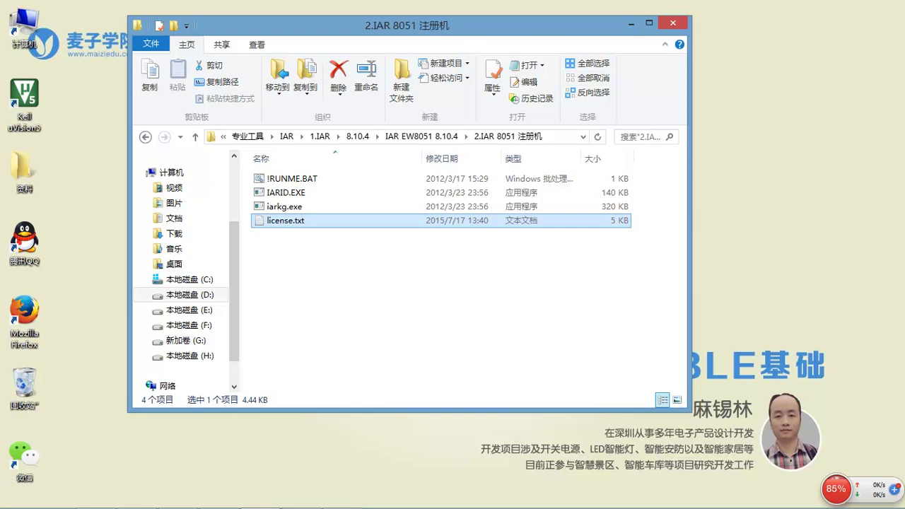
mouse_move(394, 504)
click(340, 495)
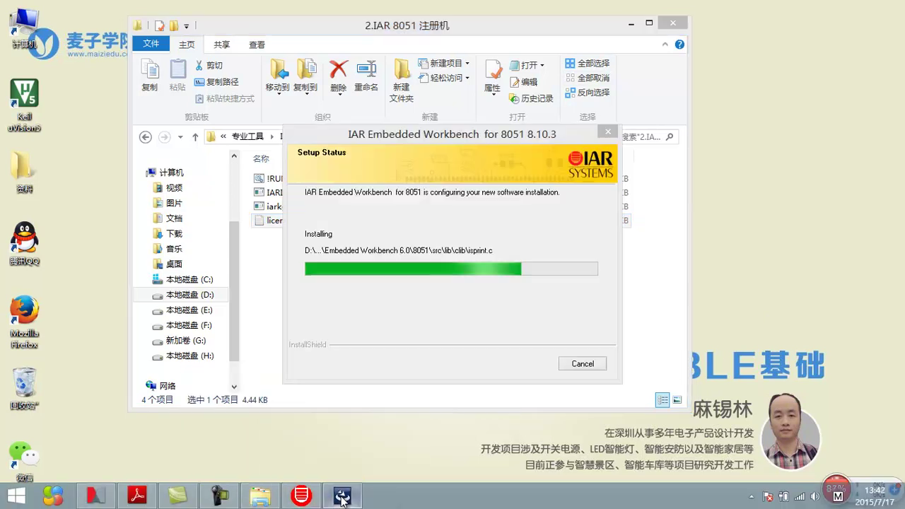
click(491, 160)
drag(480, 133, 433, 119)
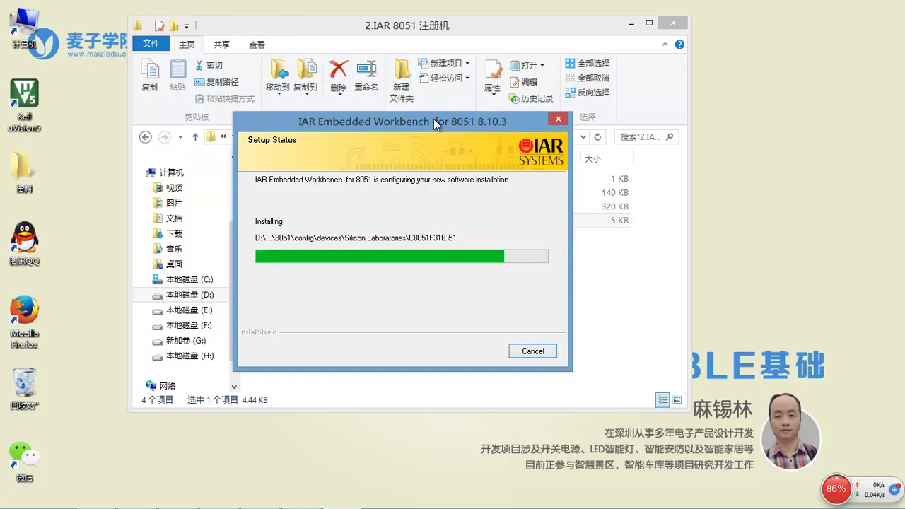
drag(431, 125, 418, 109)
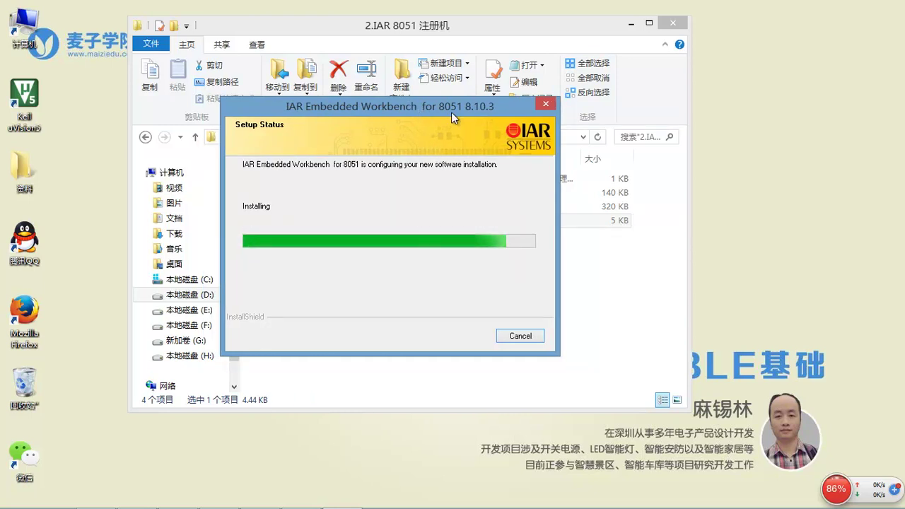
drag(448, 108, 444, 113)
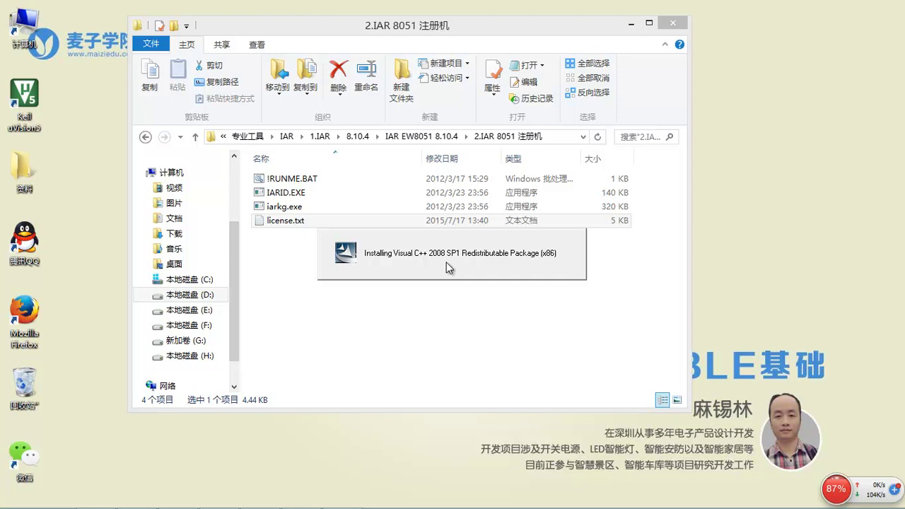
Step: Complete the IAR Embedded Workbench setup wizard
click(435, 240)
click(429, 253)
click(524, 364)
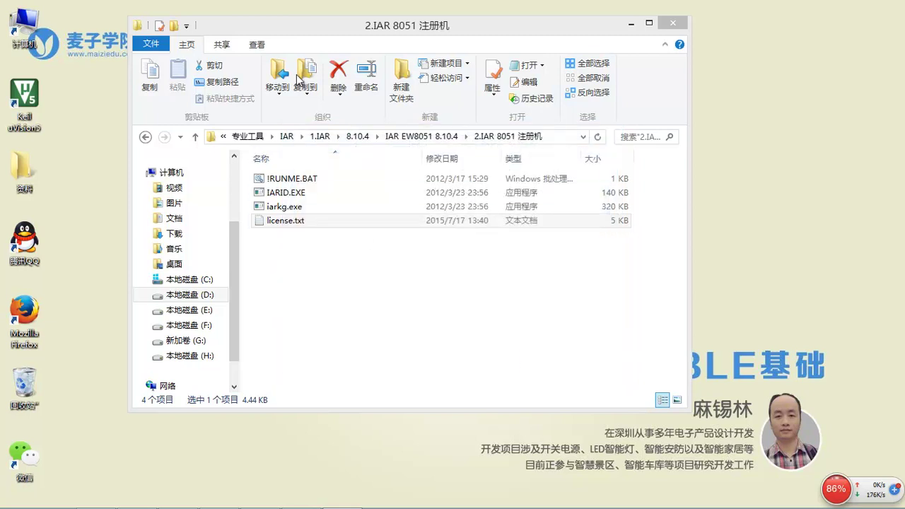
Step: Close the 2.IAR 8051 注册机 folder window and exit the IAR Systems welcome screen
click(673, 26)
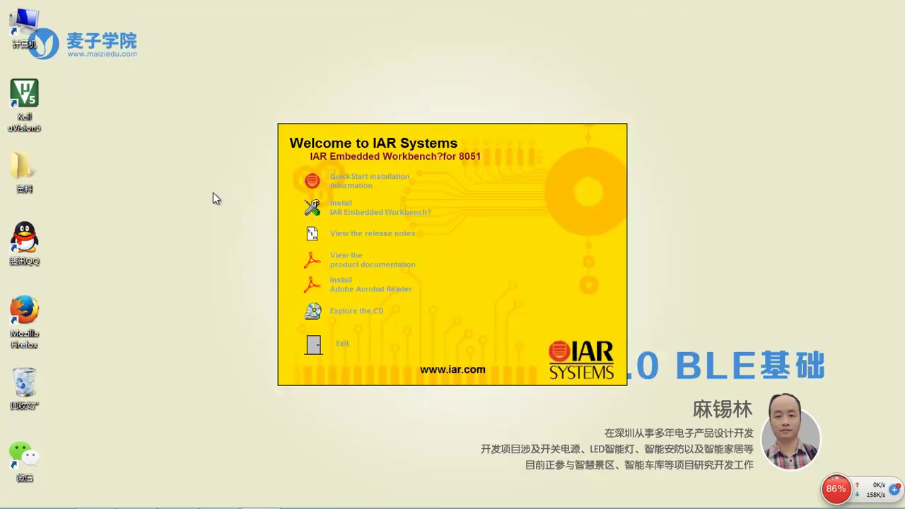
click(343, 346)
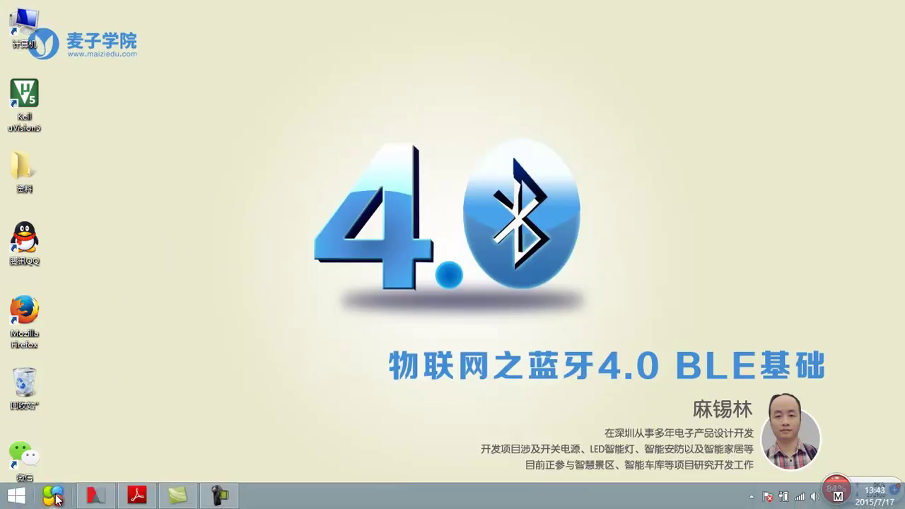
Step: Launch IAR Embedded Workbench from the IAR Systems group in the list of all installed programs
click(54, 496)
click(91, 212)
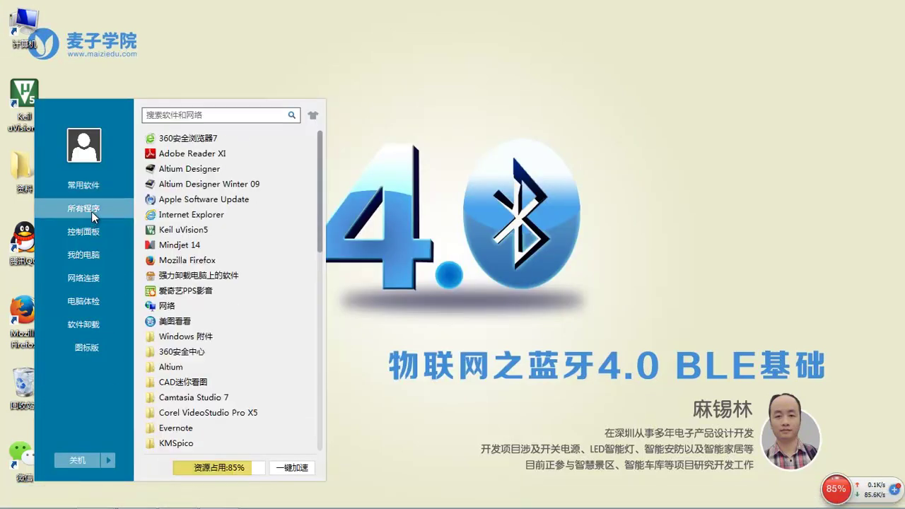
scroll(215, 215, down, 2)
scroll(214, 215, down, 2)
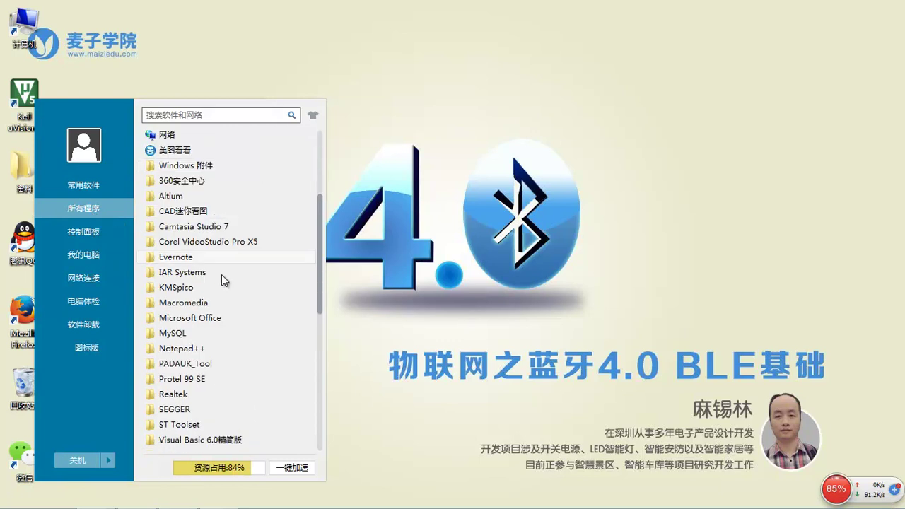
click(186, 275)
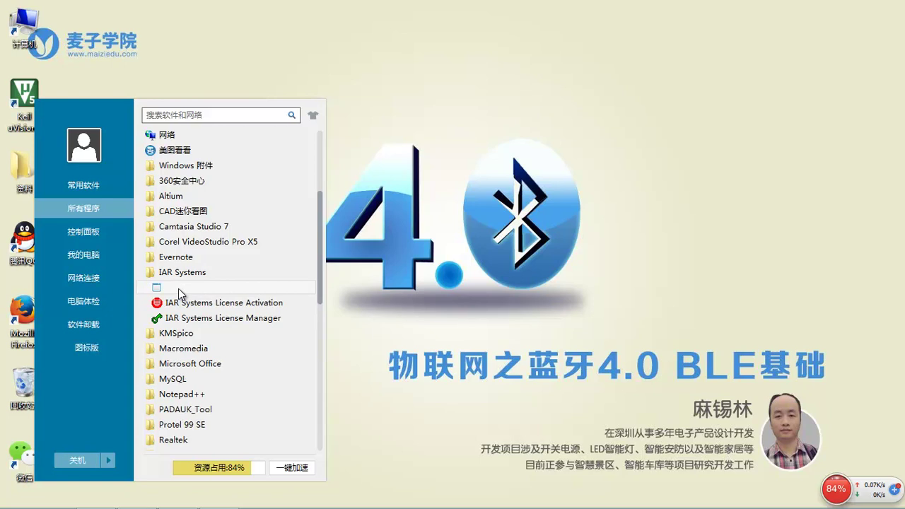
click(201, 287)
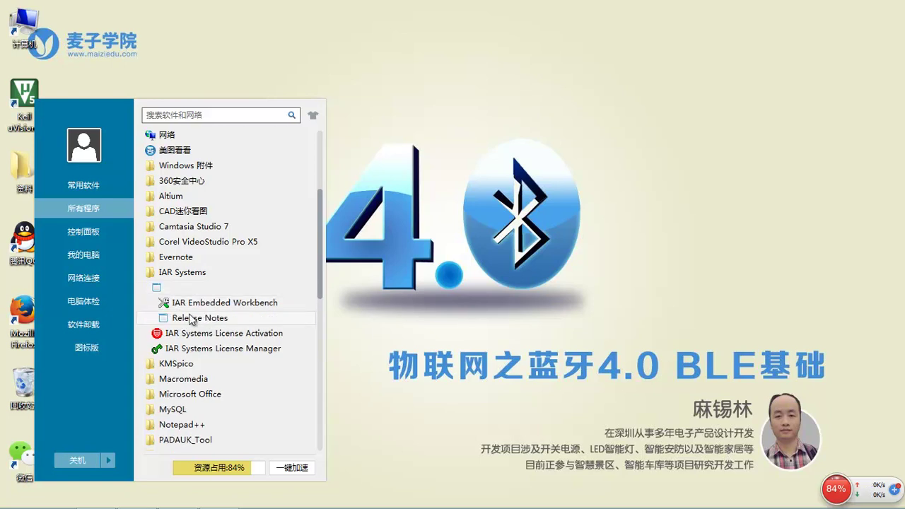
click(217, 300)
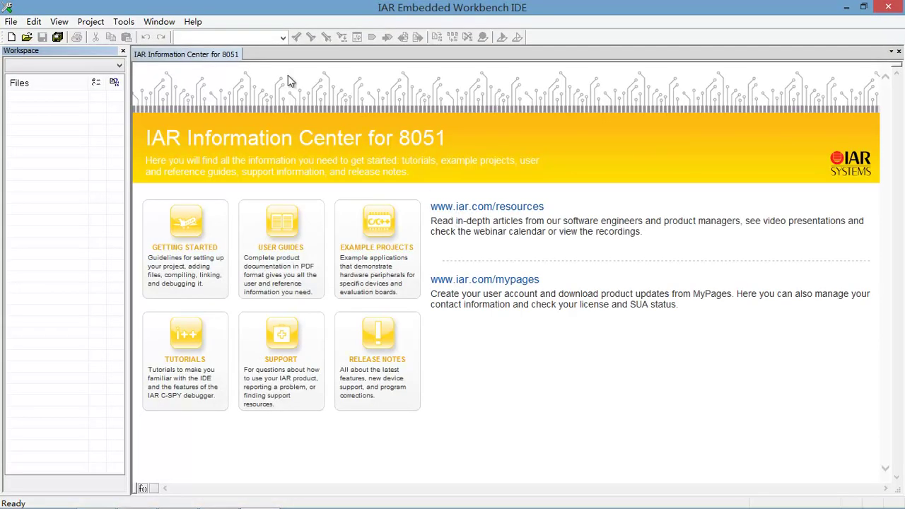
Step: Create a new project with the 8051 tool chain from the Empty project template
click(90, 22)
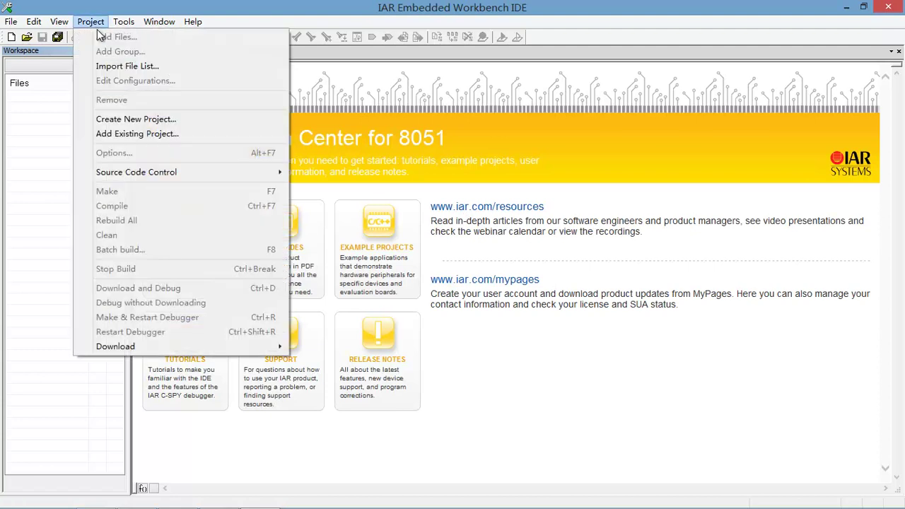
mouse_move(216, 172)
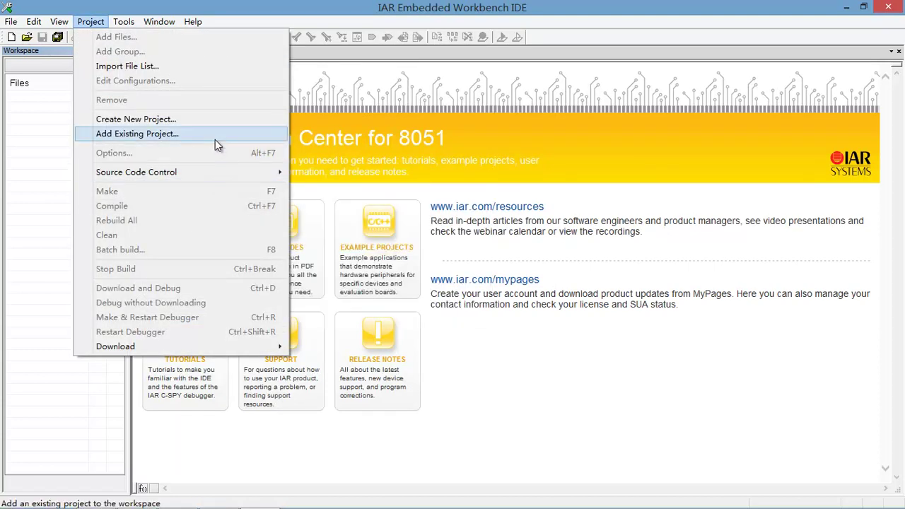
click(172, 118)
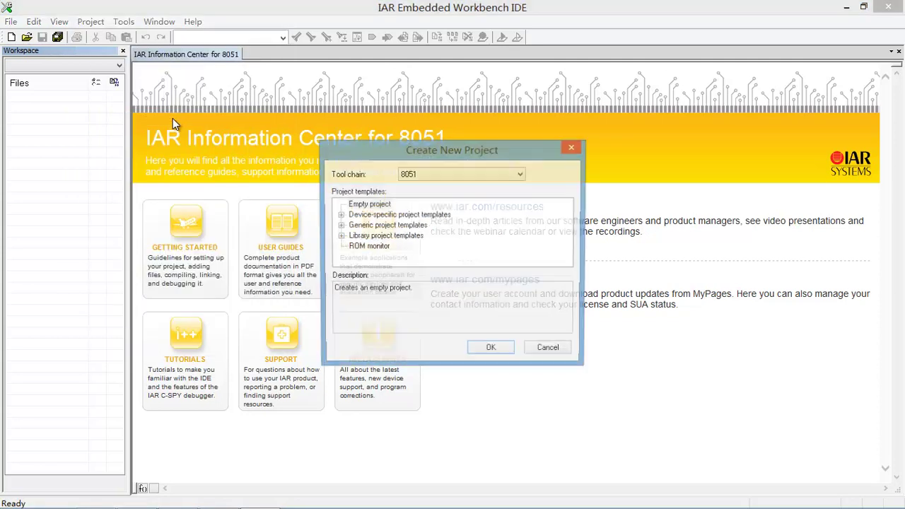
click(521, 174)
click(521, 176)
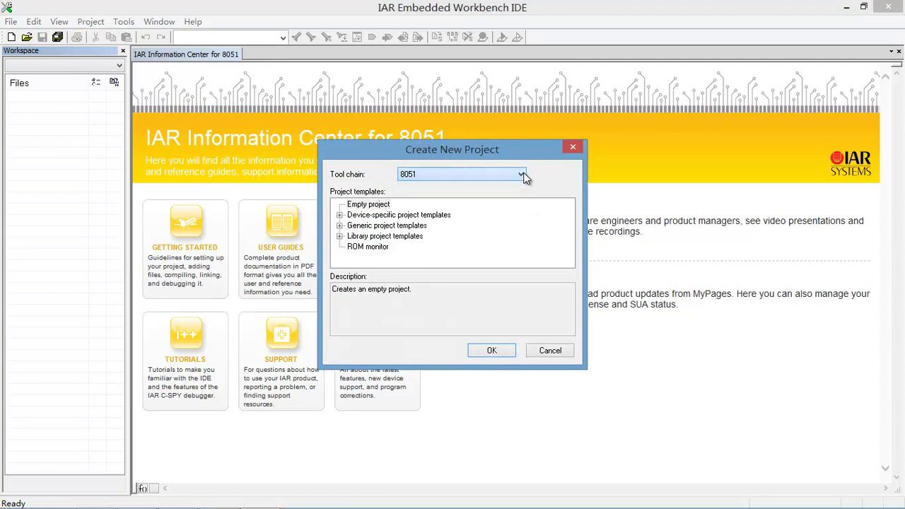
click(379, 204)
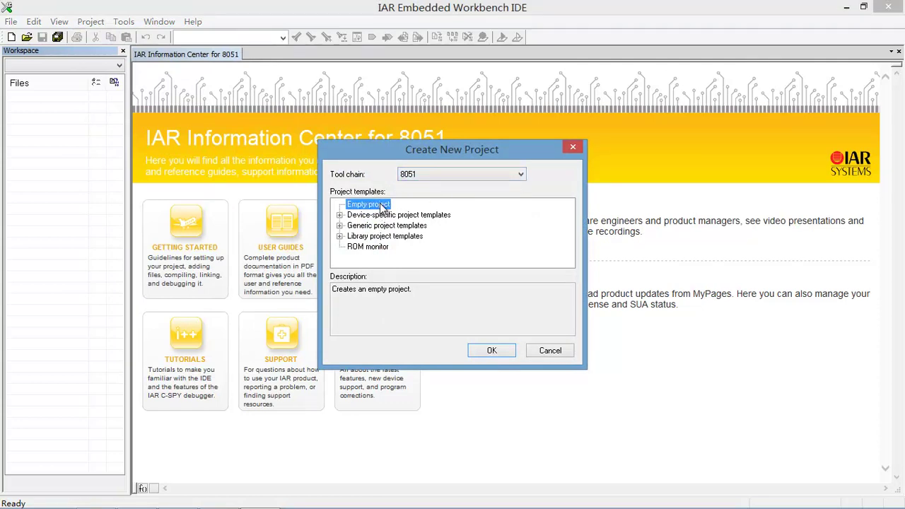
click(500, 352)
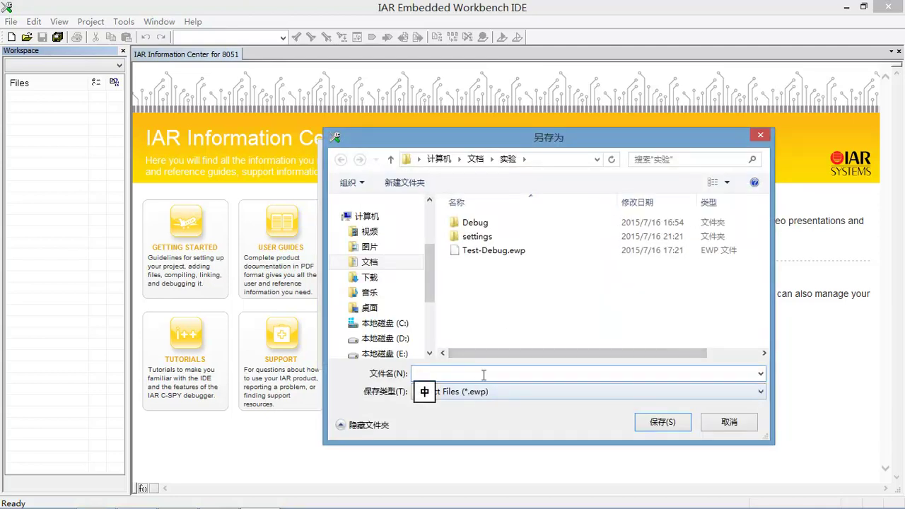
Step: Save the new project as Test-Debug.ewp in the 实验 folder, replacing the existing file
click(513, 247)
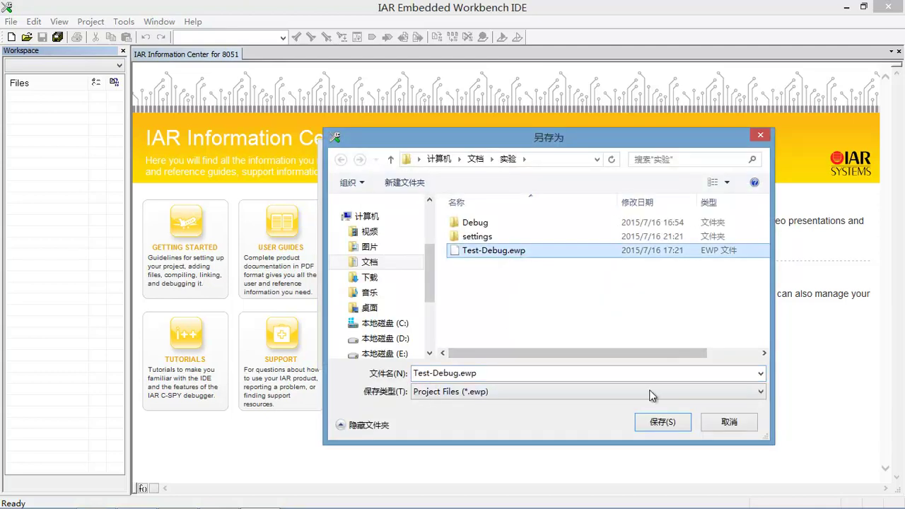
click(661, 423)
click(497, 305)
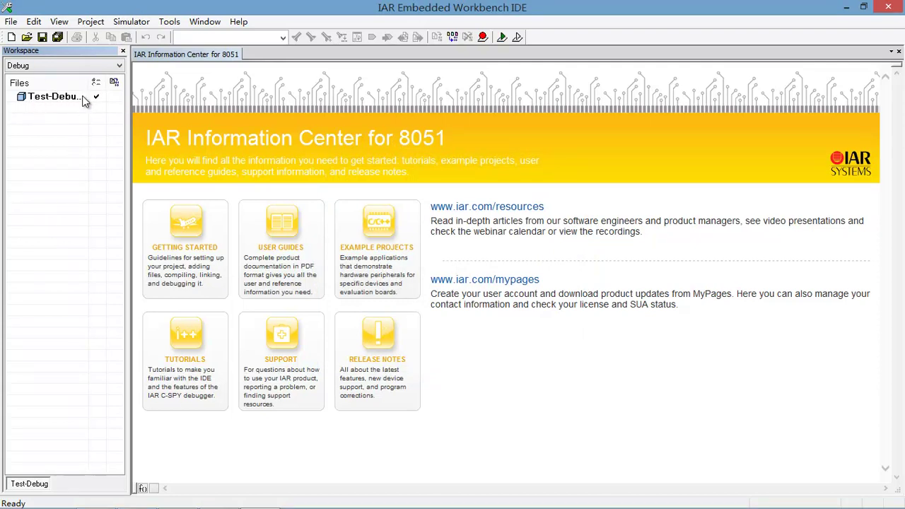
Step: View the Common Fonts page of the IDE options and close the dialog without changes
click(131, 23)
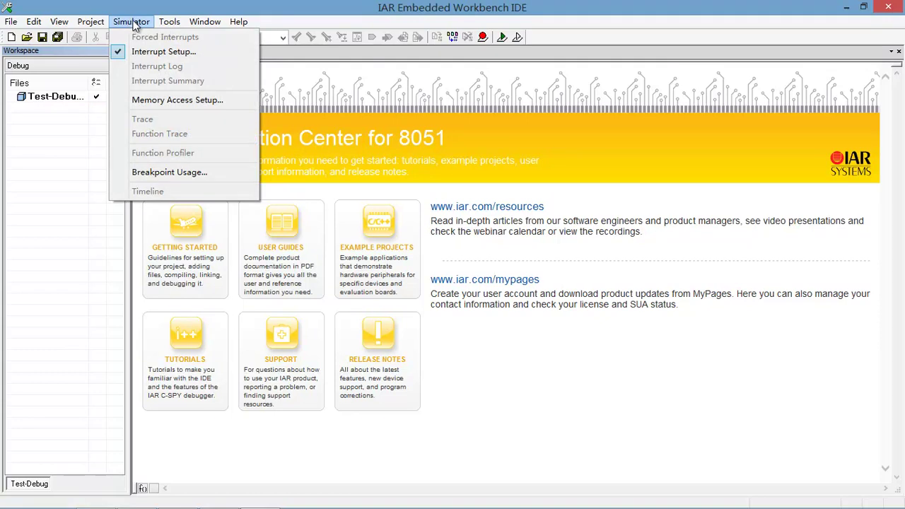
mouse_move(172, 22)
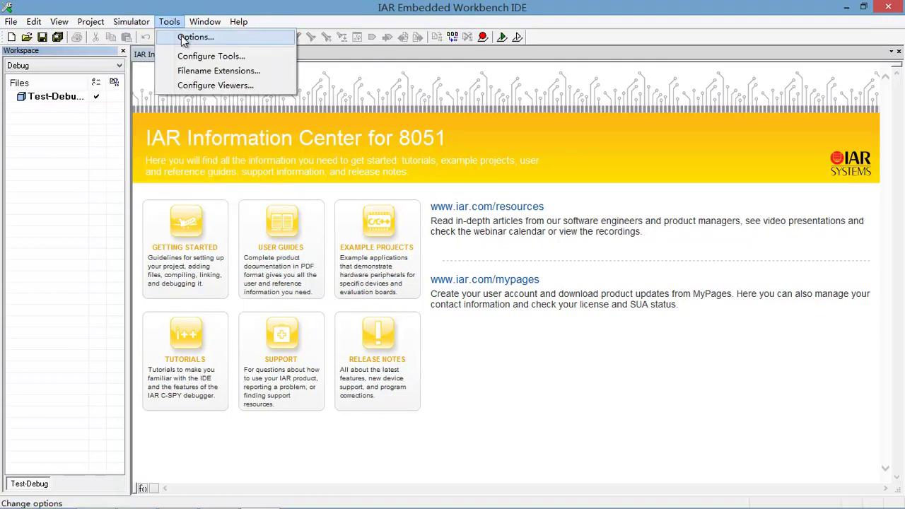
click(192, 37)
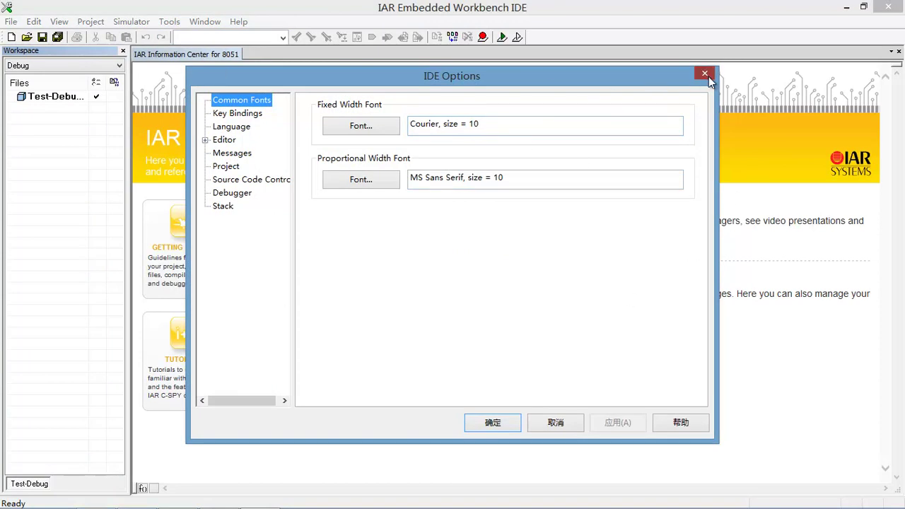
click(709, 77)
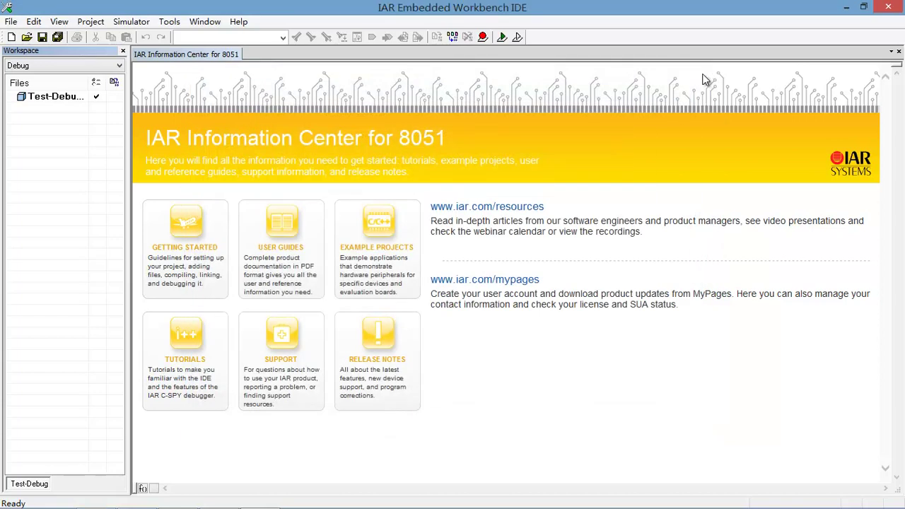
click(169, 22)
mouse_move(202, 22)
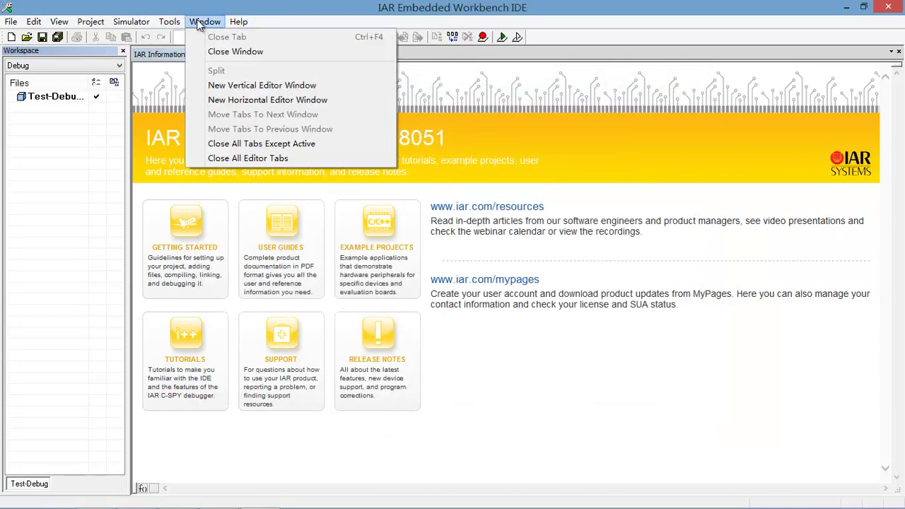
mouse_move(239, 23)
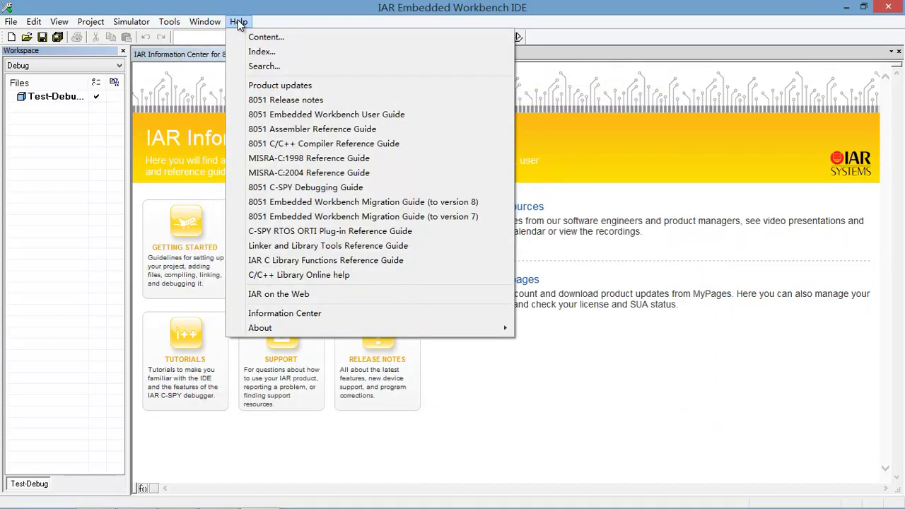
mouse_move(11, 21)
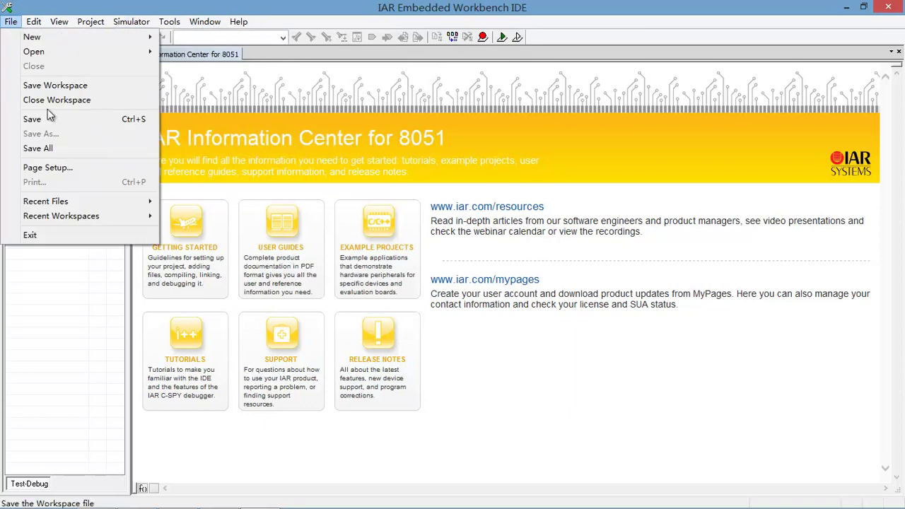
mouse_move(152, 37)
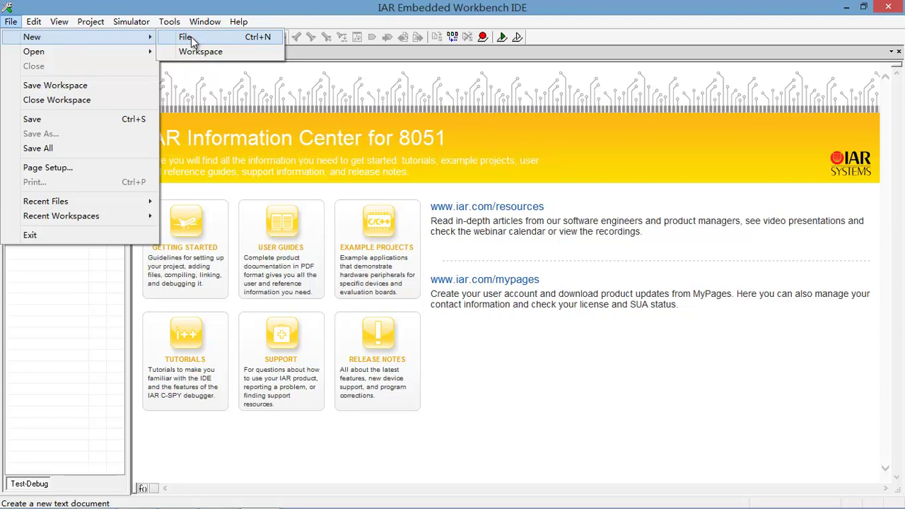
mouse_move(82, 54)
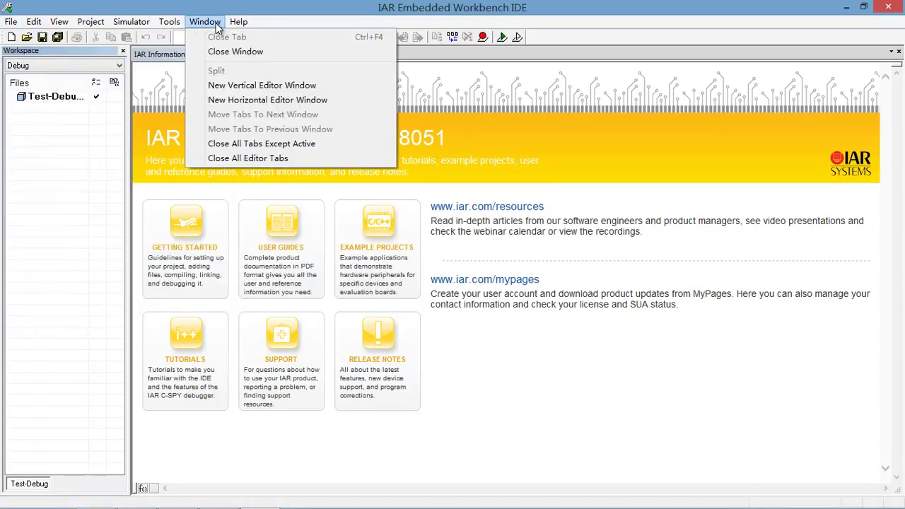
click(567, 5)
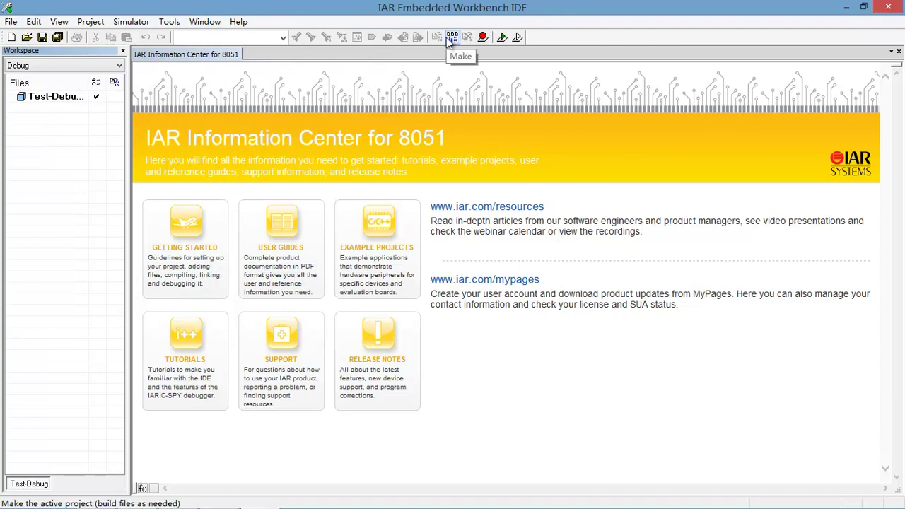
click(44, 97)
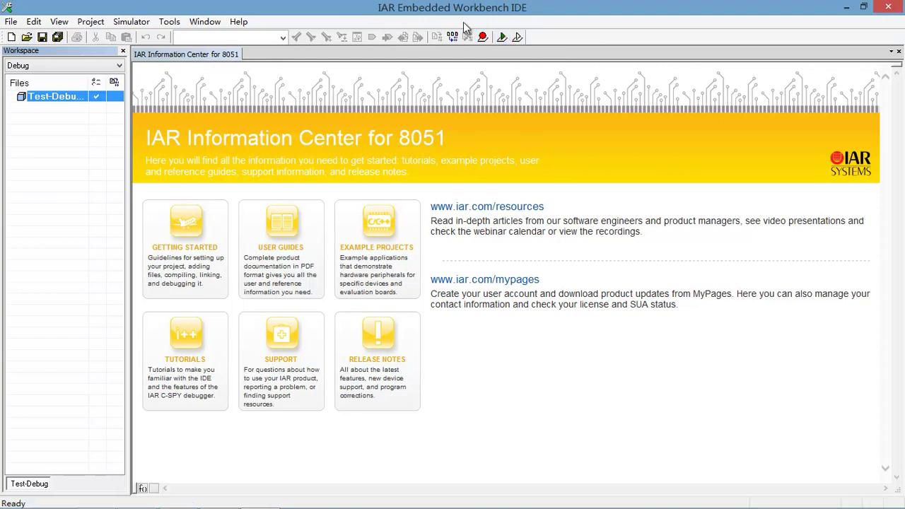
click(502, 38)
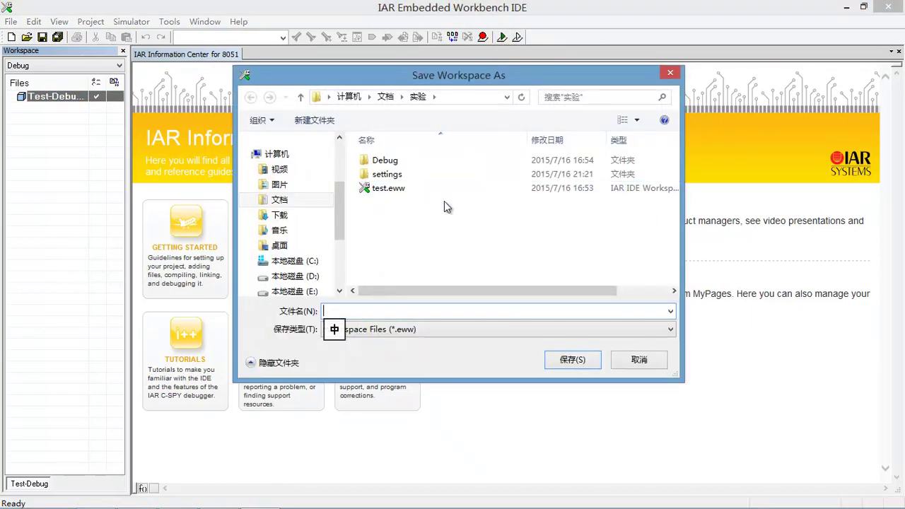
click(402, 192)
double_click(402, 191)
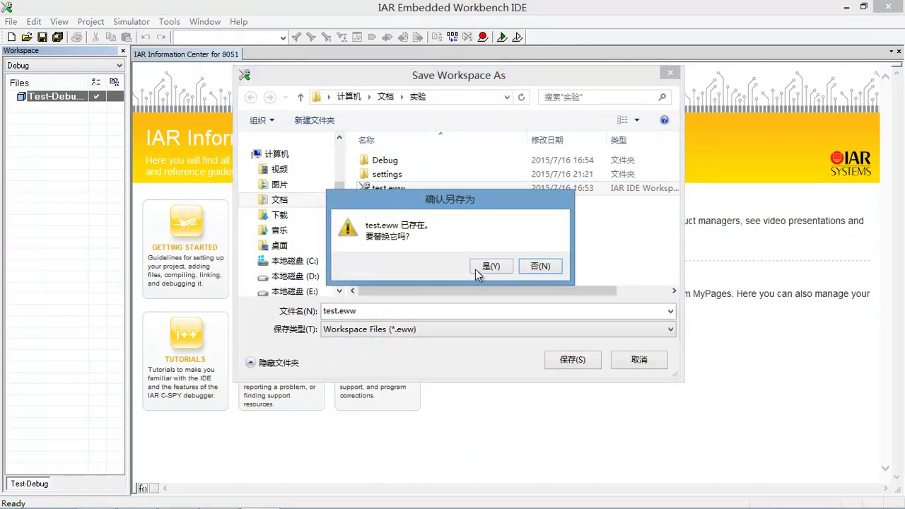
click(541, 267)
click(670, 72)
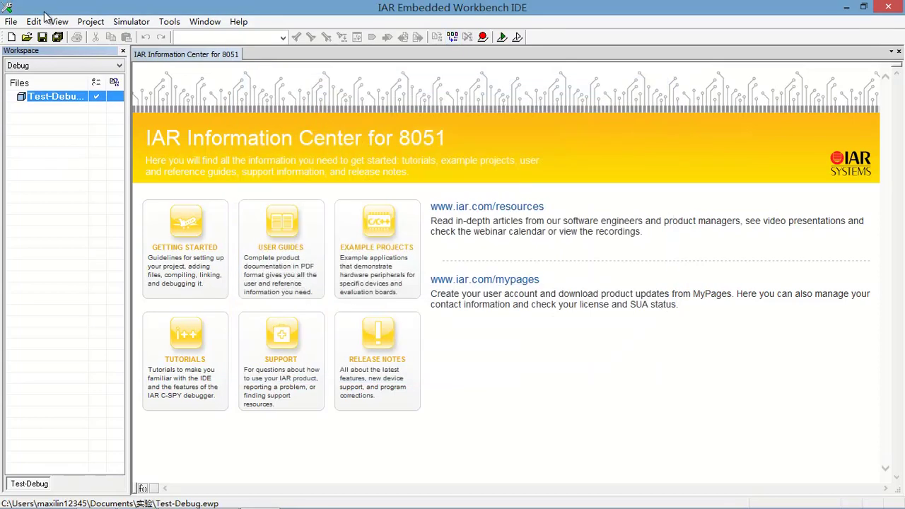
Step: Open the test.eww workspace, first saving the current workspace over test.eww and saving the Test-Debug project
click(20, 22)
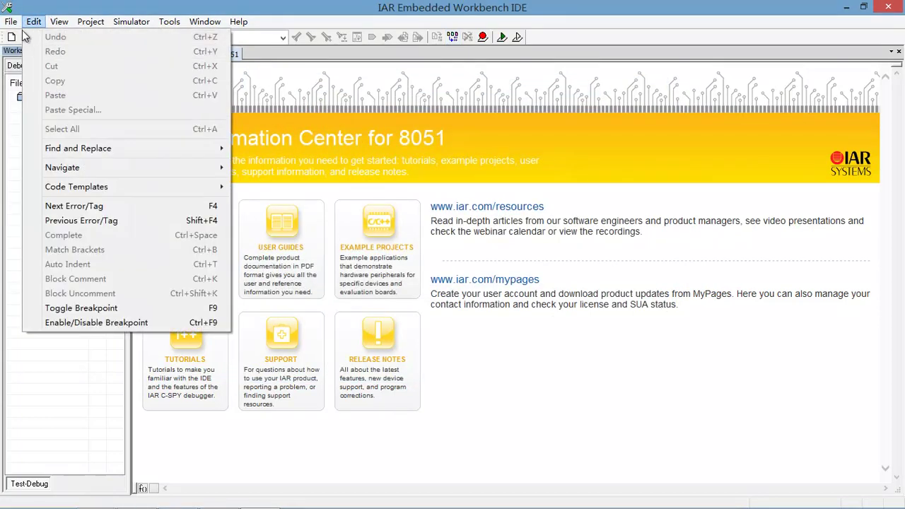
mouse_move(106, 52)
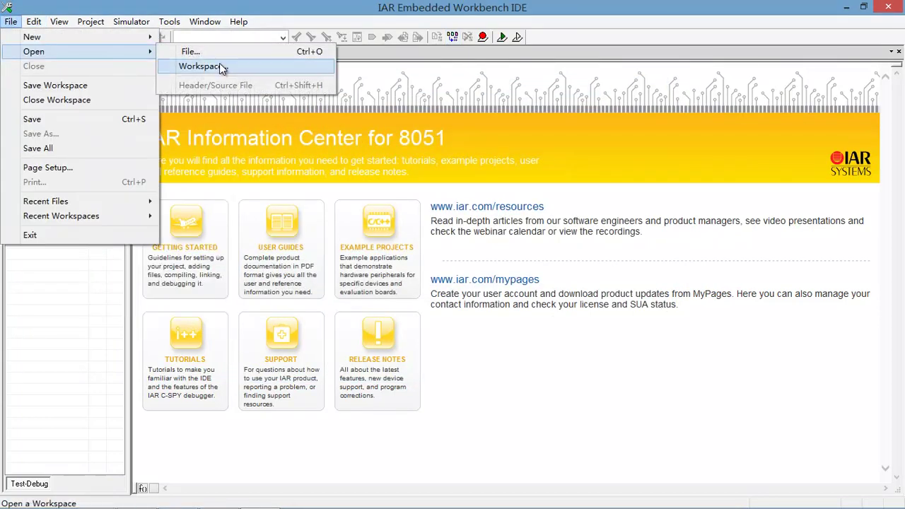
click(205, 65)
double_click(387, 188)
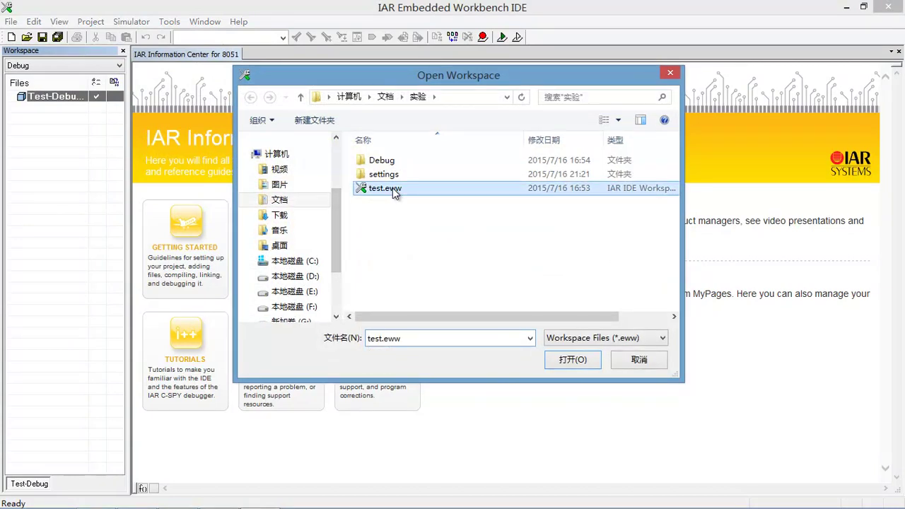
click(400, 292)
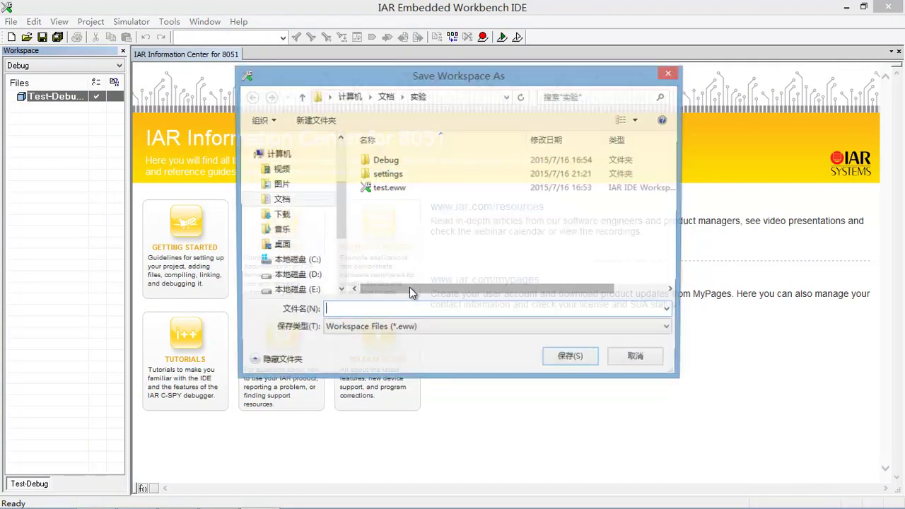
double_click(388, 188)
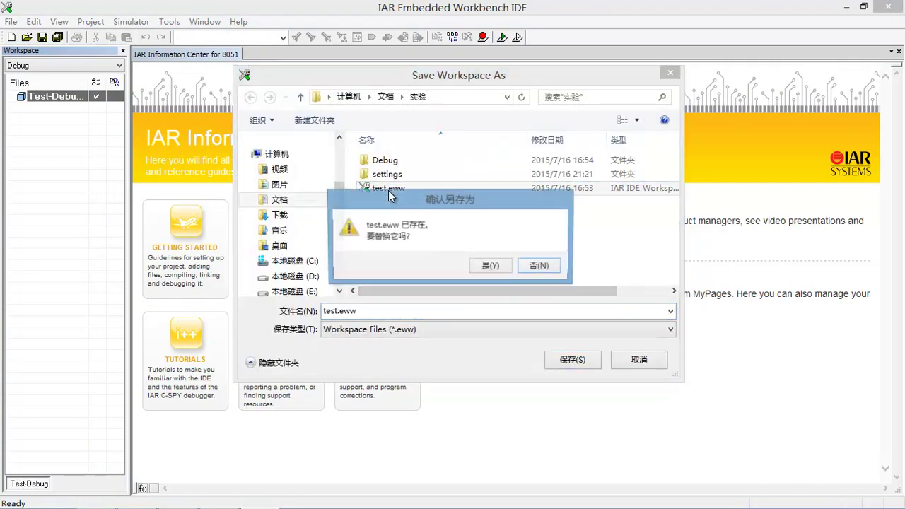
click(493, 265)
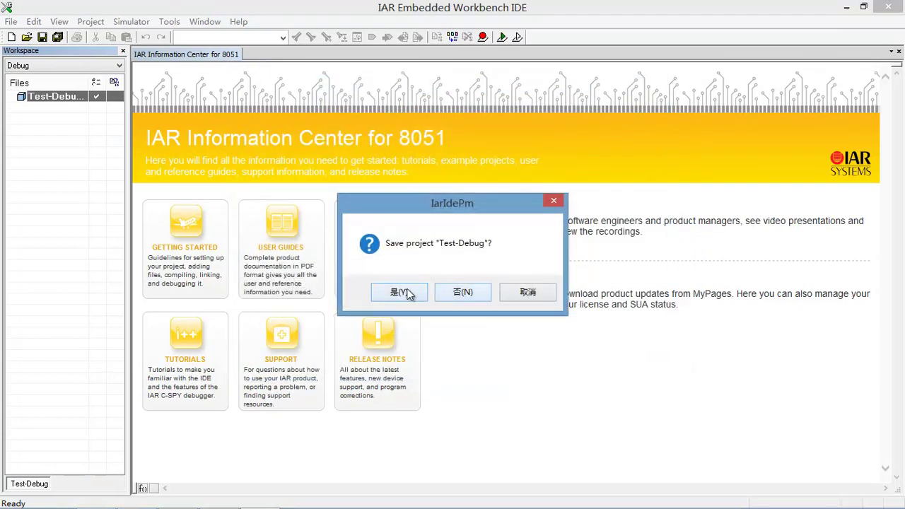
click(402, 291)
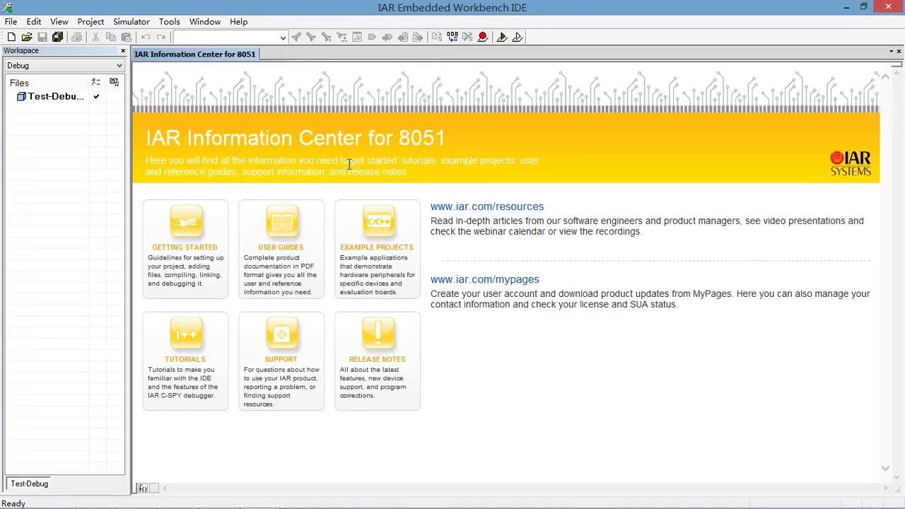
Step: Try to download and debug the Test-Debug project
click(60, 100)
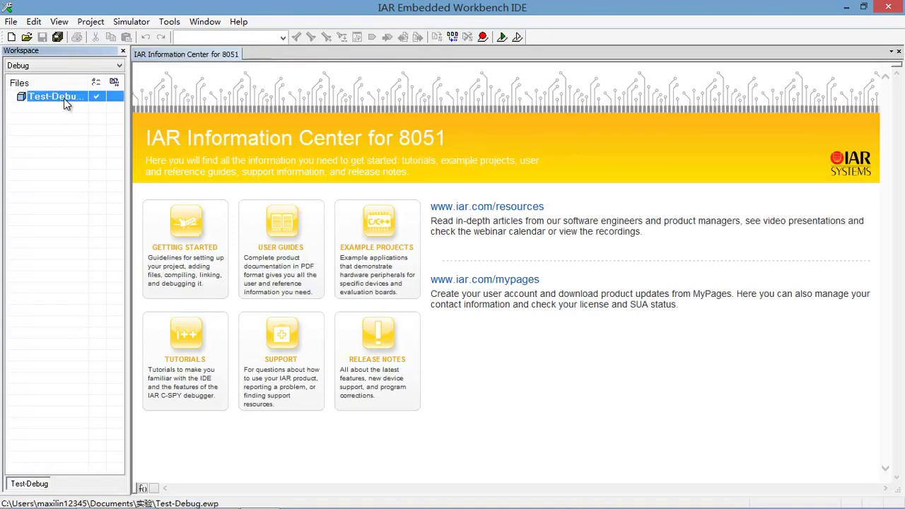
click(499, 38)
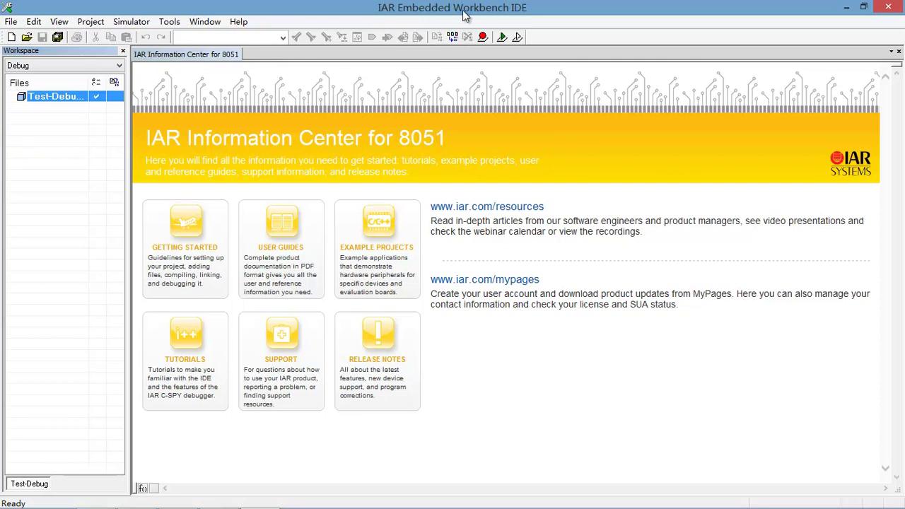
click(170, 21)
mouse_move(76, 20)
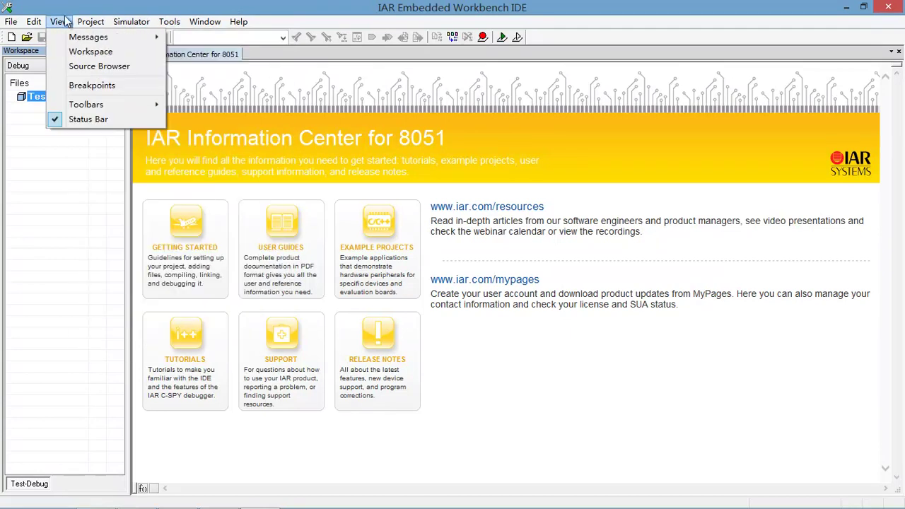
mouse_move(238, 21)
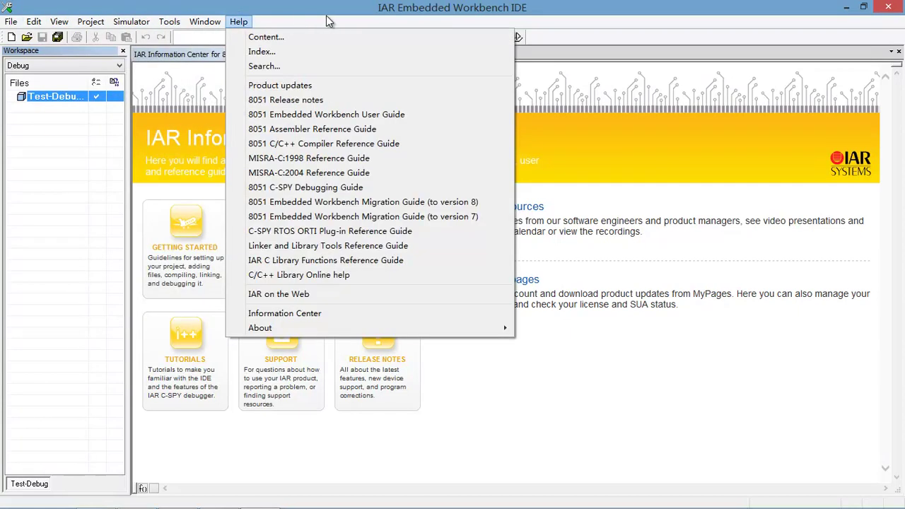
click(370, 9)
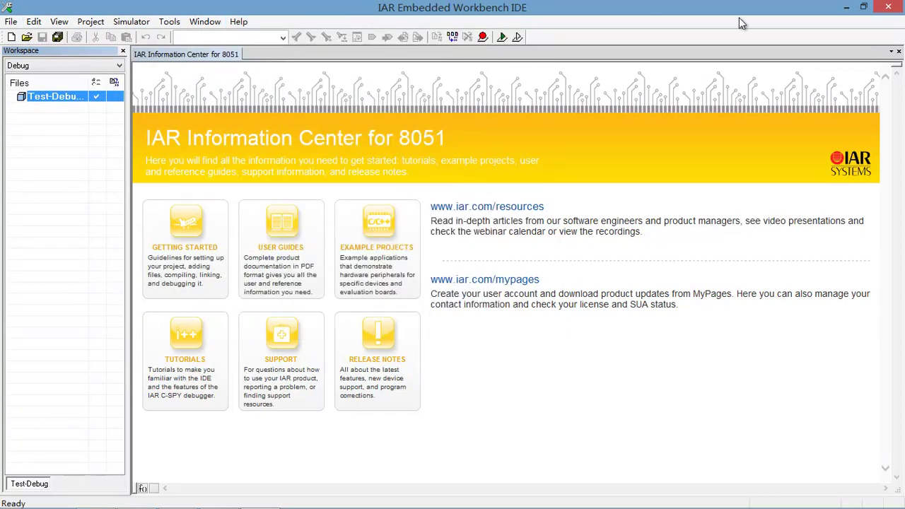